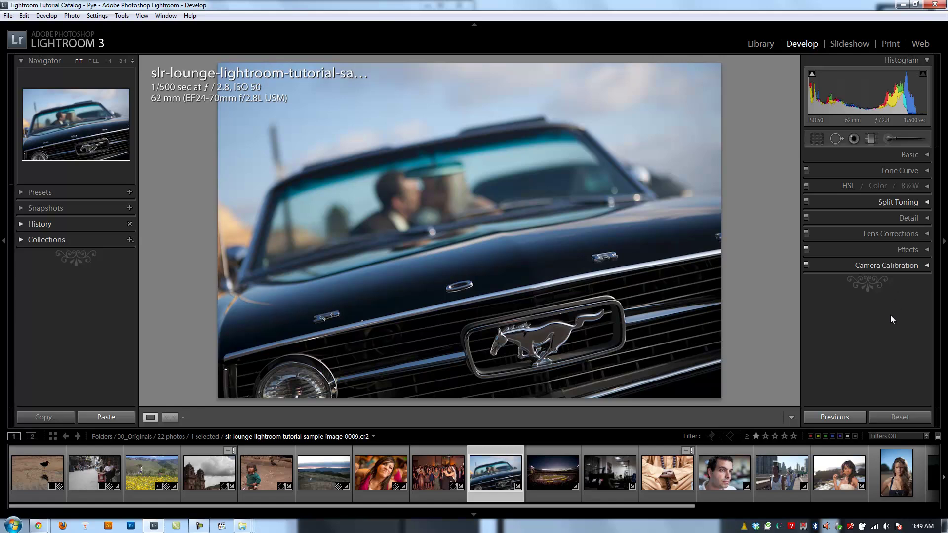
Expand the Detail panel for the Mustang photo to show Amount 25, Radius 1.0, Detail 25, Masking 0
click(914, 218)
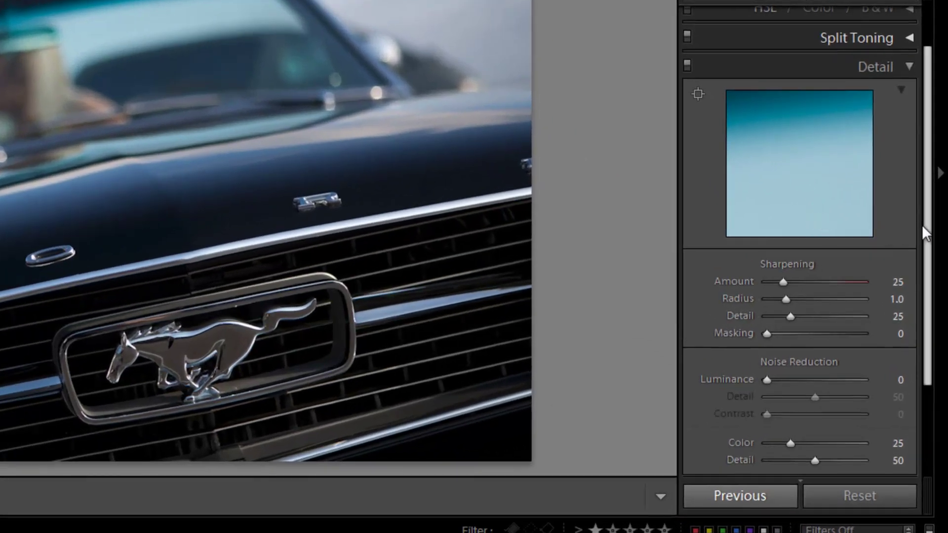
drag(923, 224, 923, 248)
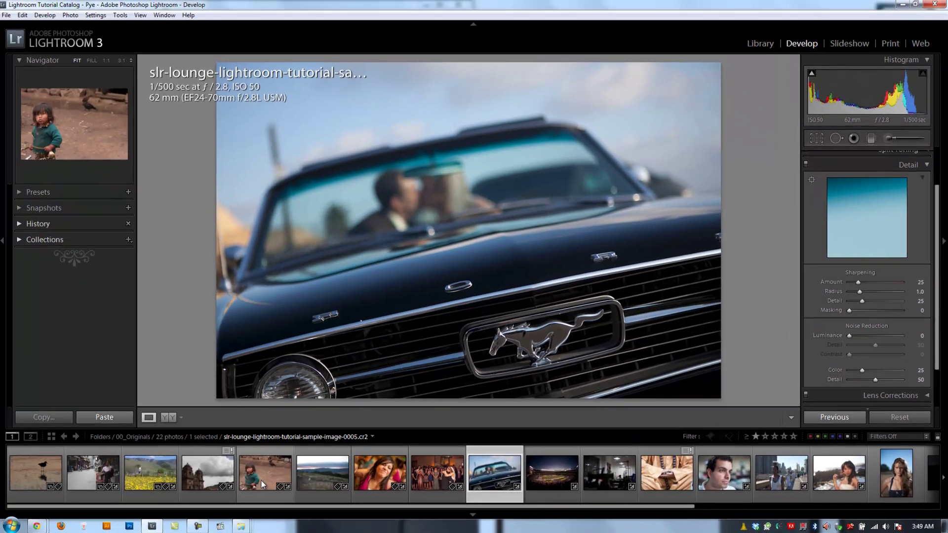
Load the child photo and target the Detail preview on the child's eye
click(262, 484)
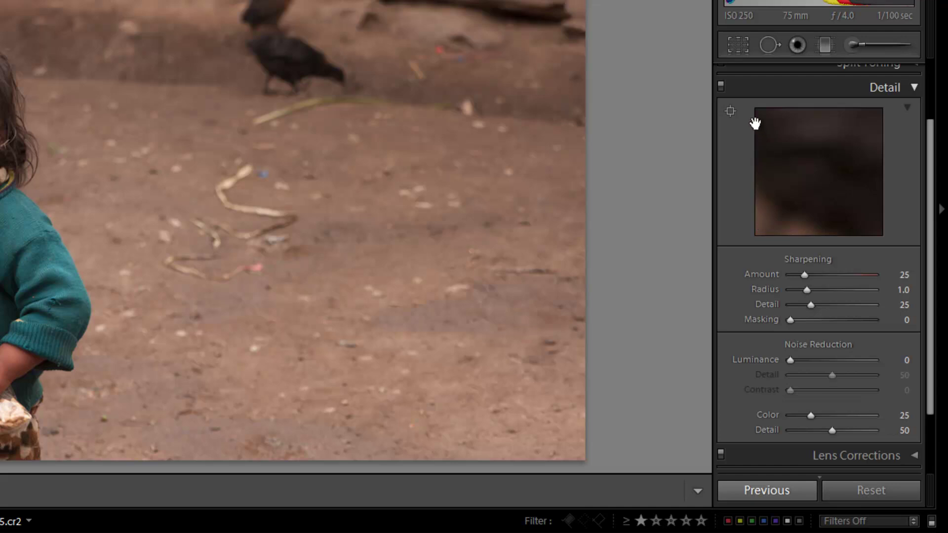
click(793, 196)
drag(794, 196, 824, 212)
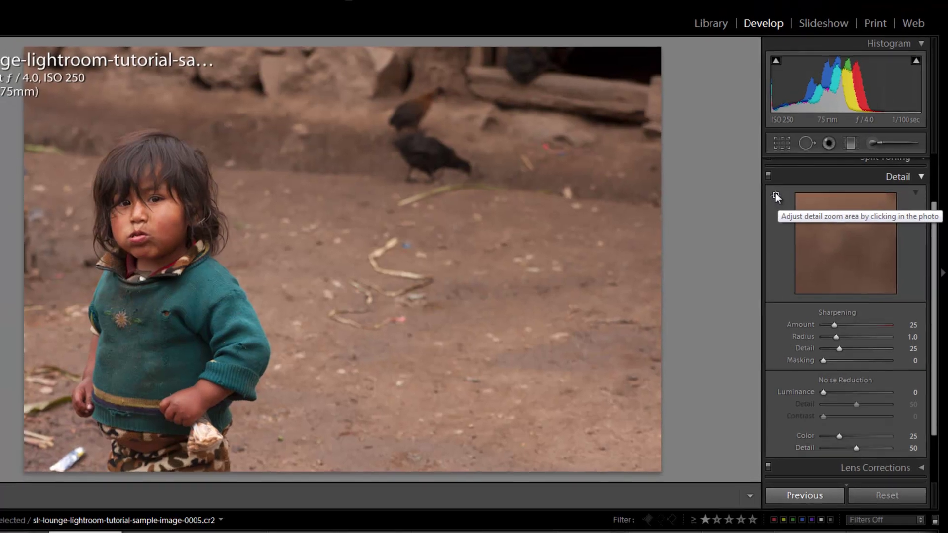
click(775, 197)
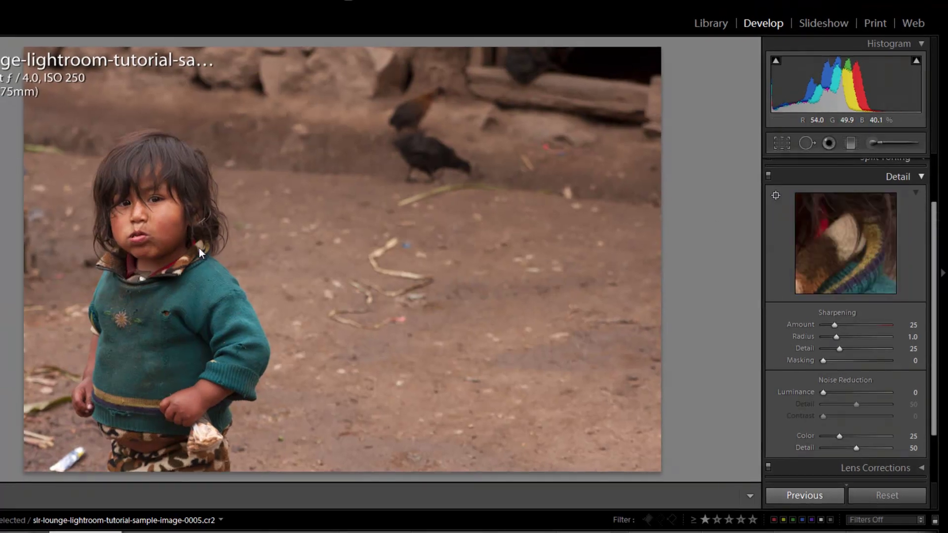
click(153, 198)
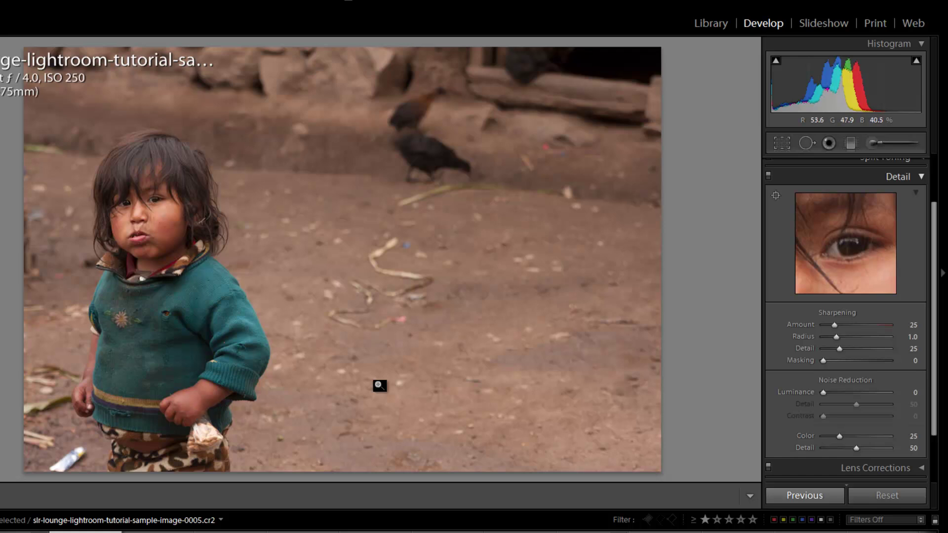
Zoom the Detail preview in on the child's eye, then collapse the preview
click(823, 236)
click(820, 235)
drag(819, 229, 823, 260)
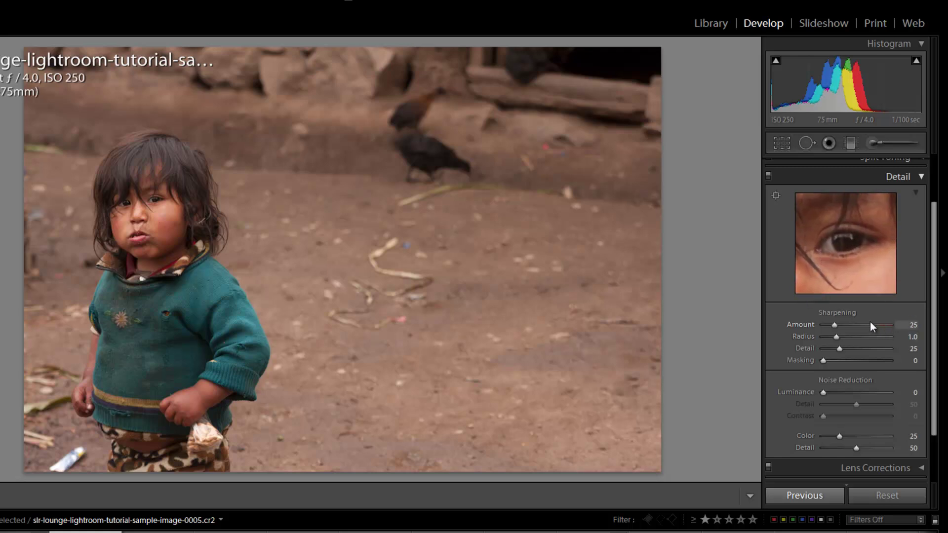
click(916, 194)
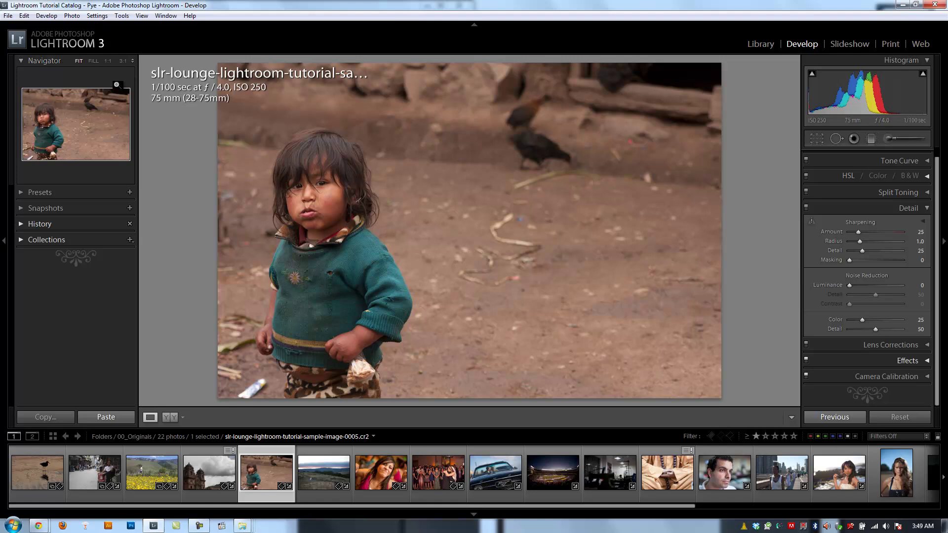
View the child's face at 1:1 and raise the sharpening Amount to 150
click(108, 62)
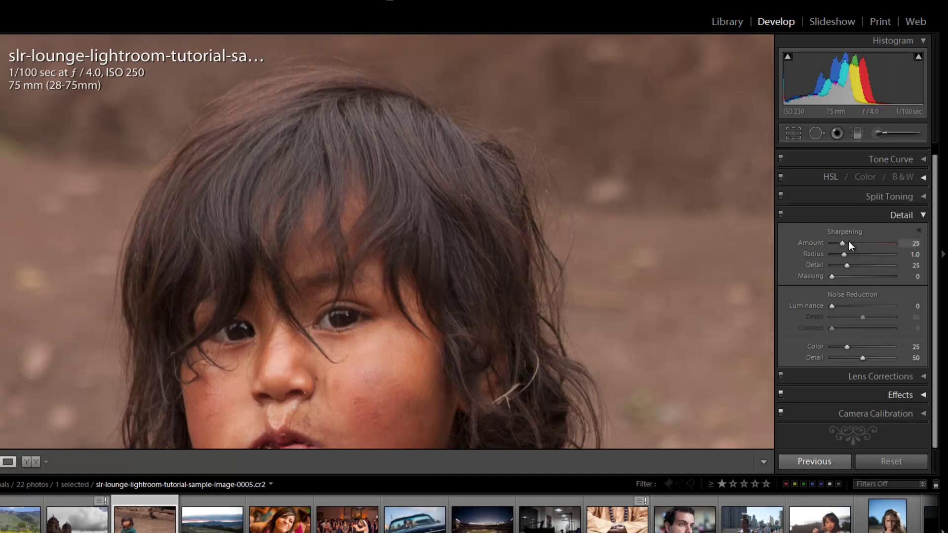
drag(844, 244, 944, 245)
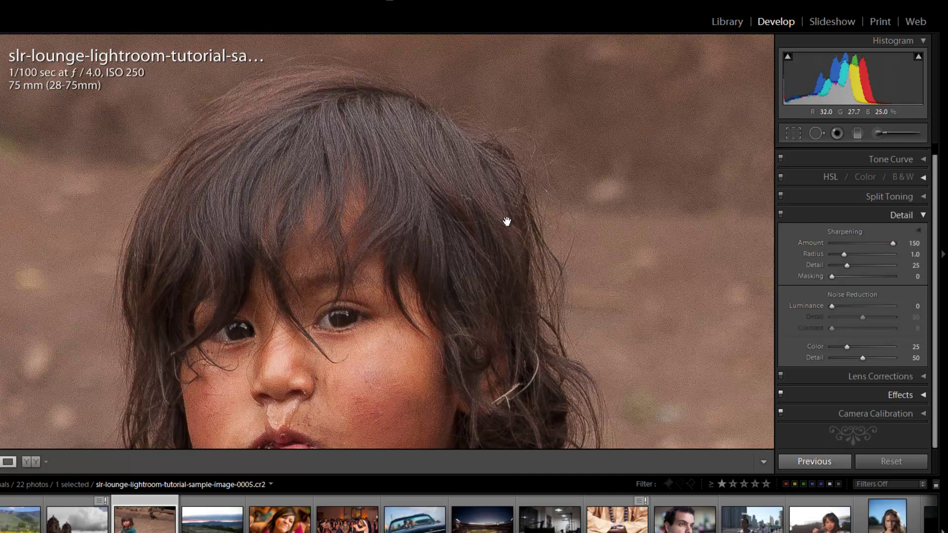
drag(400, 325, 395, 233)
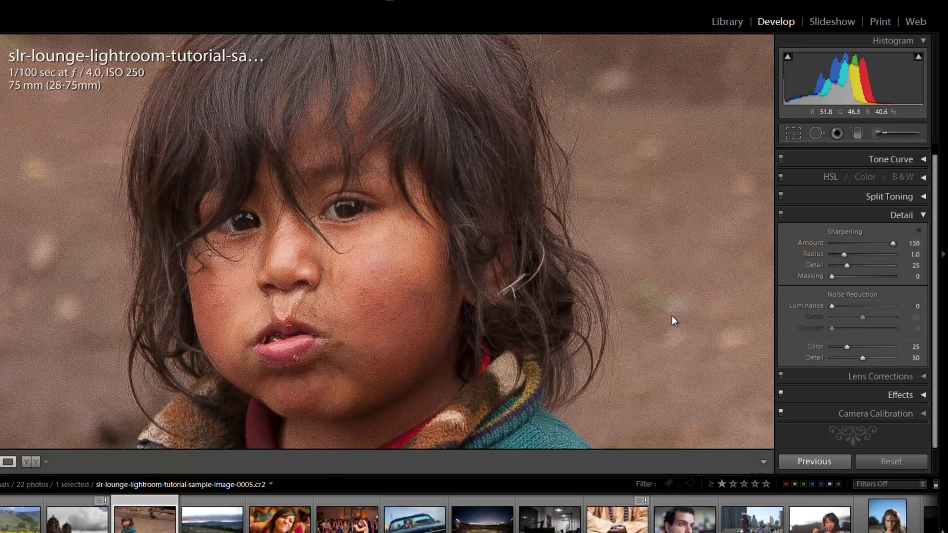
drag(429, 157, 453, 228)
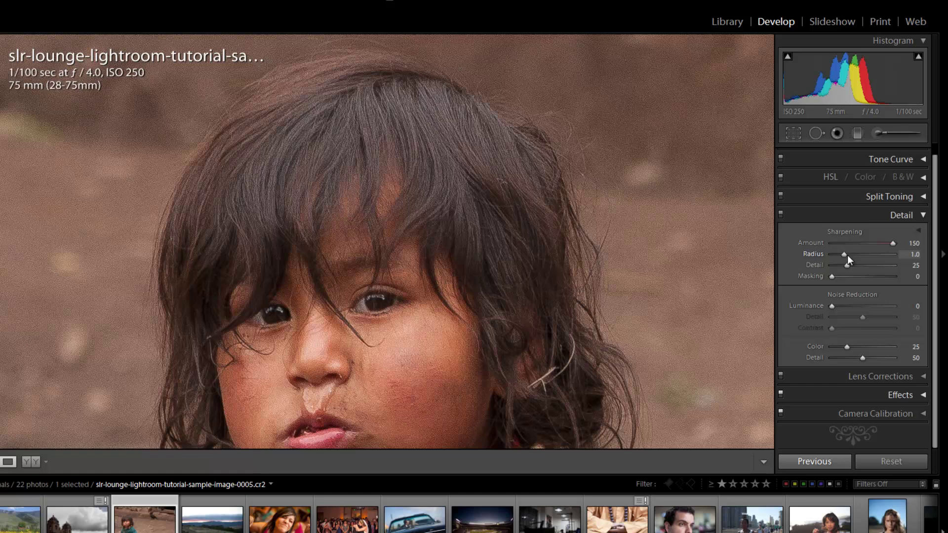
Compare sharpening Radius 3.0 against 0.5 on the zoomed-in hair, finishing back at 3.0
drag(848, 255, 941, 254)
drag(472, 282, 501, 176)
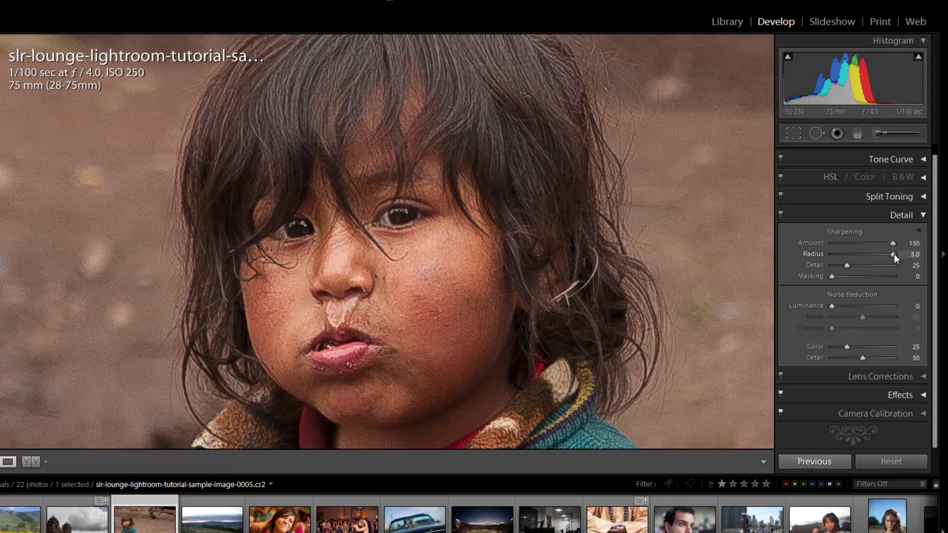
drag(894, 253, 817, 265)
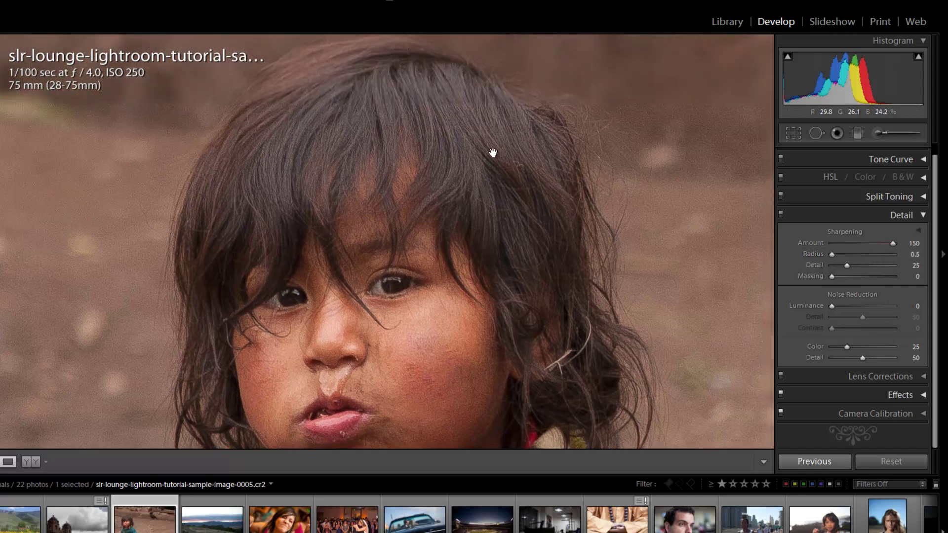
drag(493, 123, 493, 153)
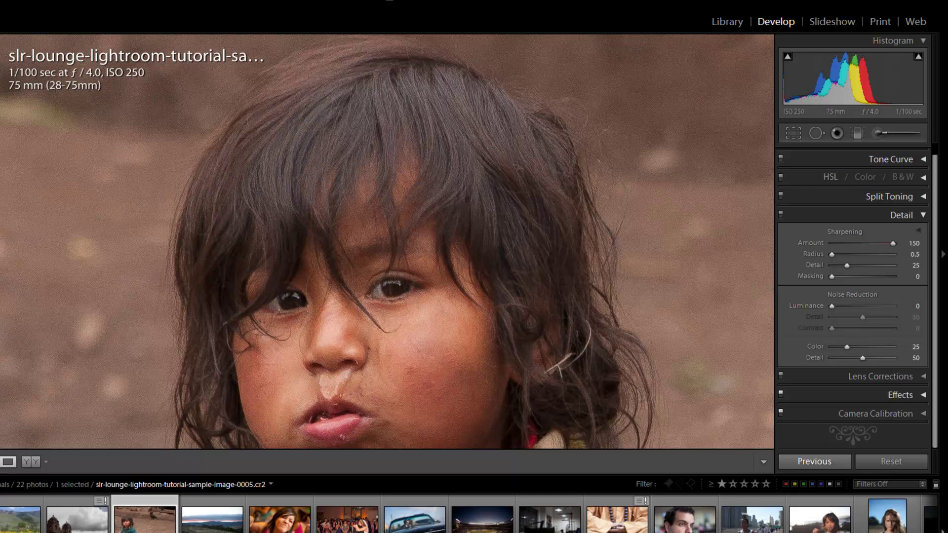
key(ctrl+equal)
drag(584, 173, 568, 216)
key(ctrl+equal)
drag(538, 128, 494, 269)
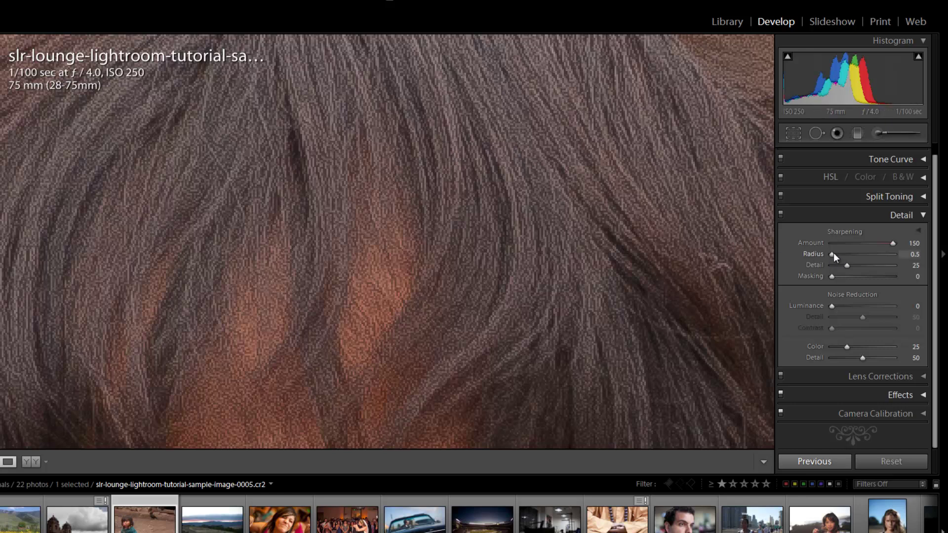
drag(832, 254, 886, 258)
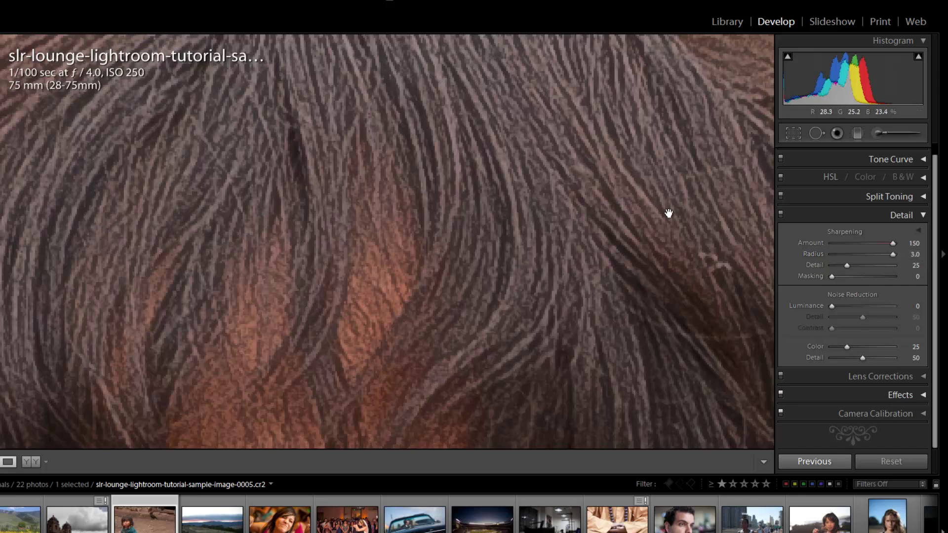
drag(535, 82, 484, 267)
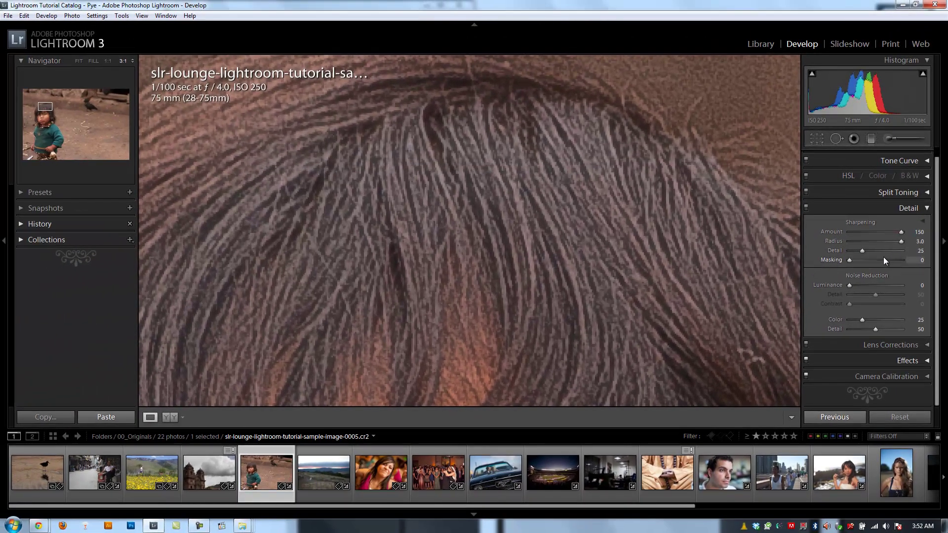
At 1:1 on the face, try sharpening Detail values of 70, 100 and 0
click(112, 60)
click(108, 59)
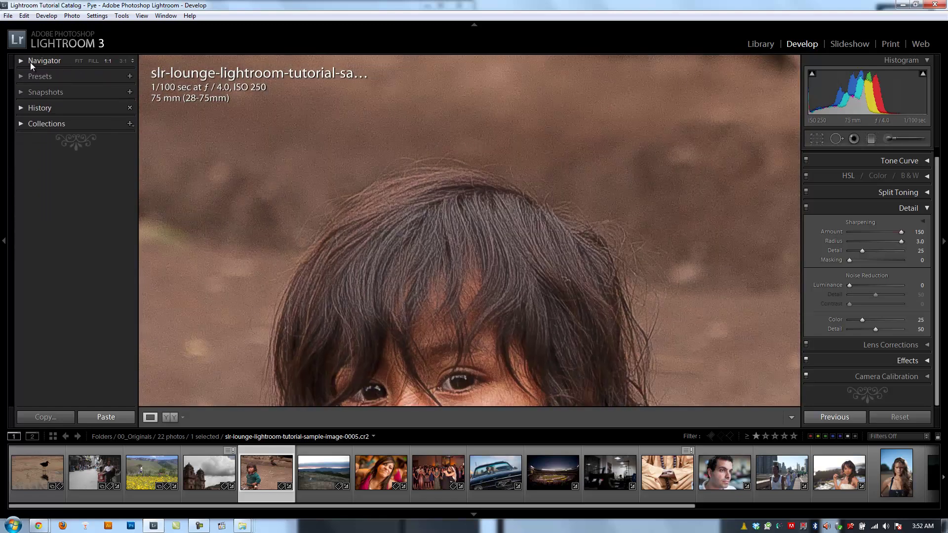
click(29, 62)
drag(436, 254, 460, 144)
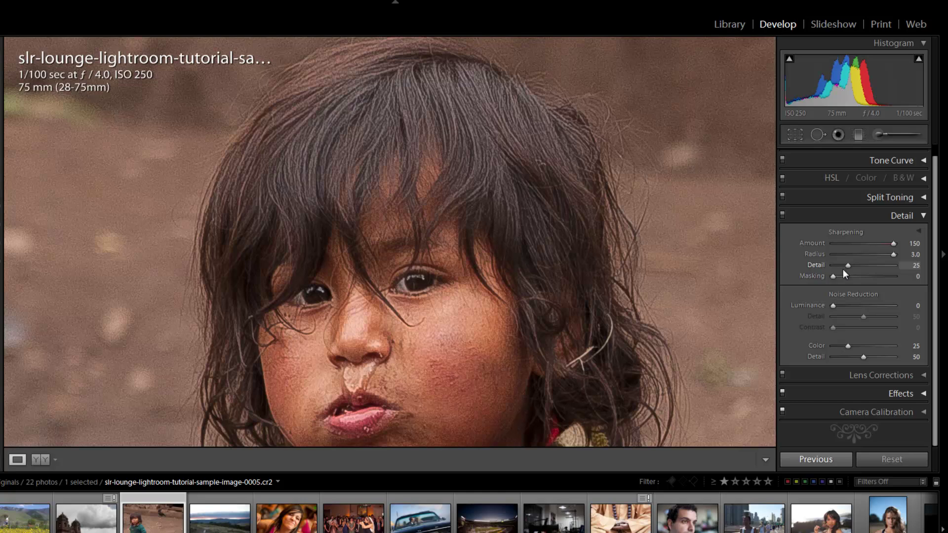
drag(849, 265, 877, 267)
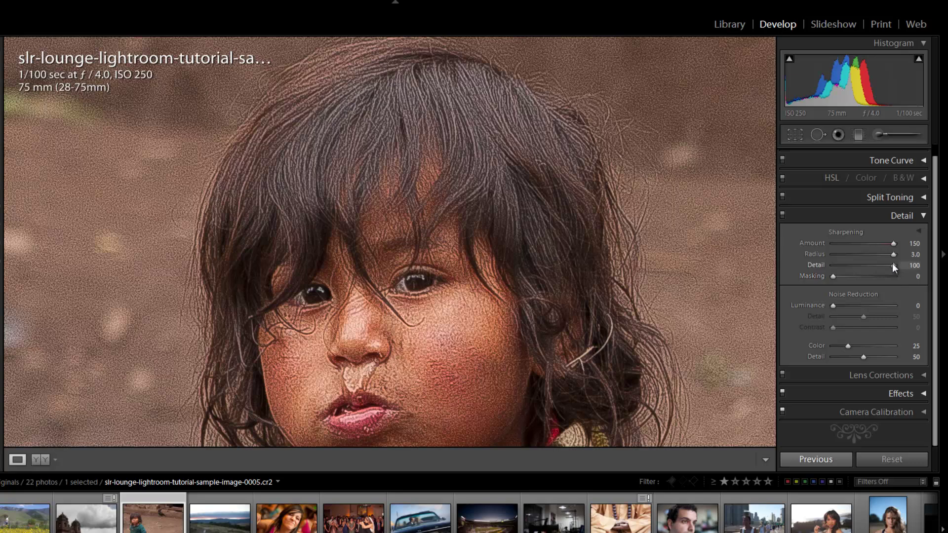
drag(893, 265, 811, 274)
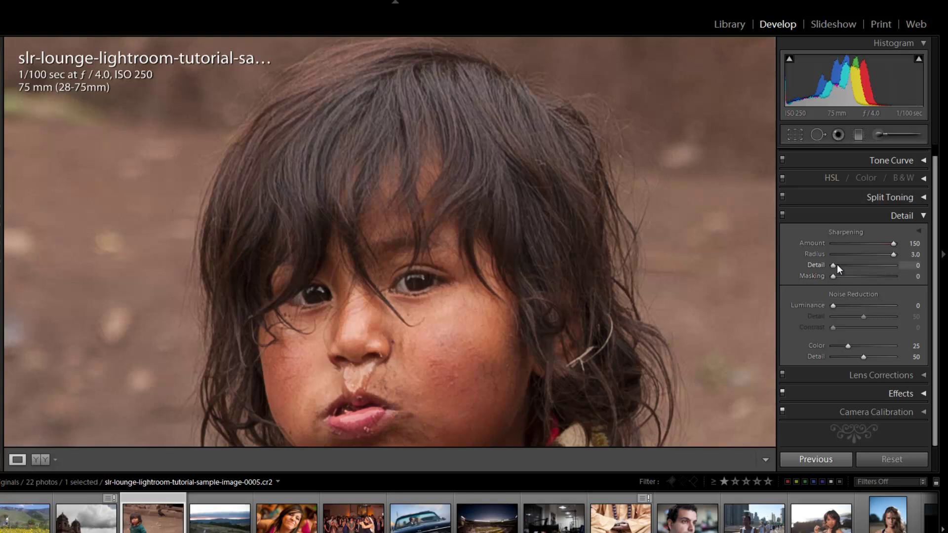
drag(837, 265, 910, 277)
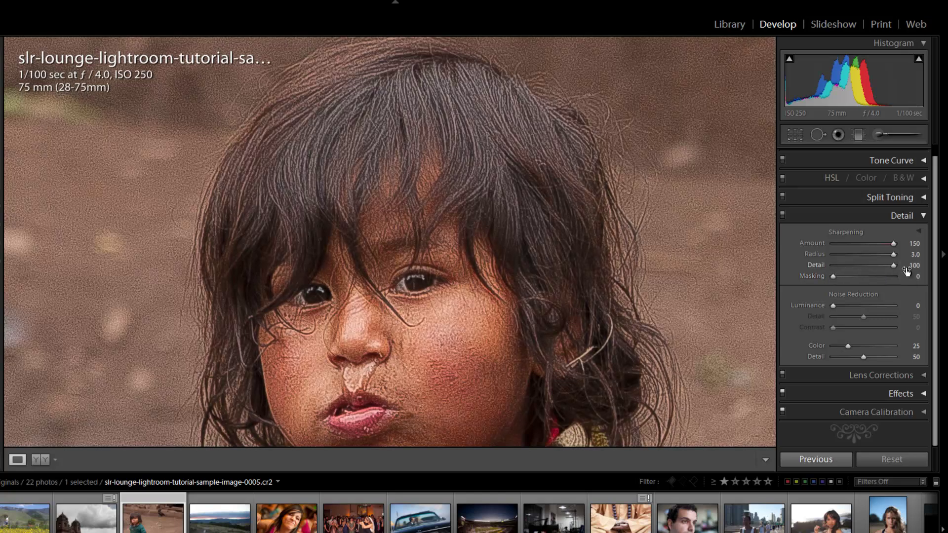
drag(889, 268, 832, 278)
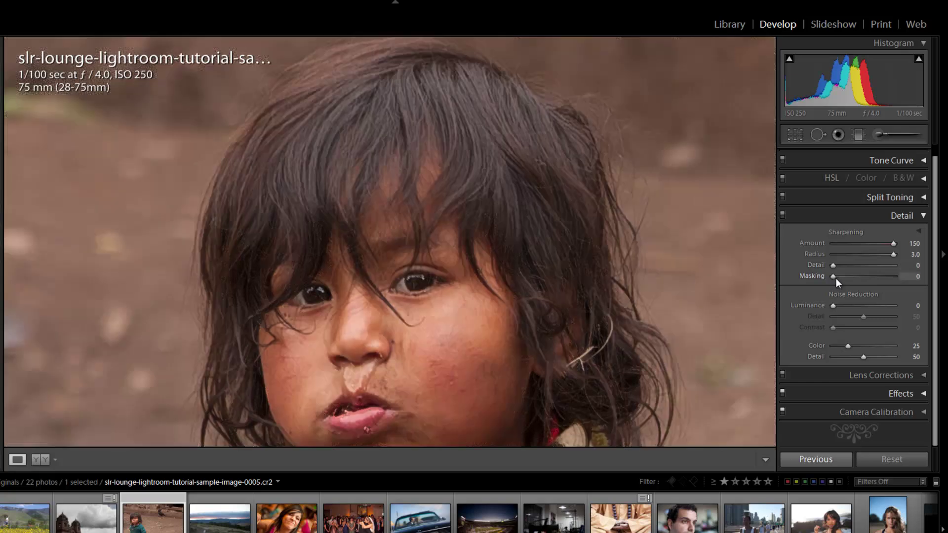
Preview the Detail mask while raising Detail to 100, then reset Detail to 25
alt+click(835, 265)
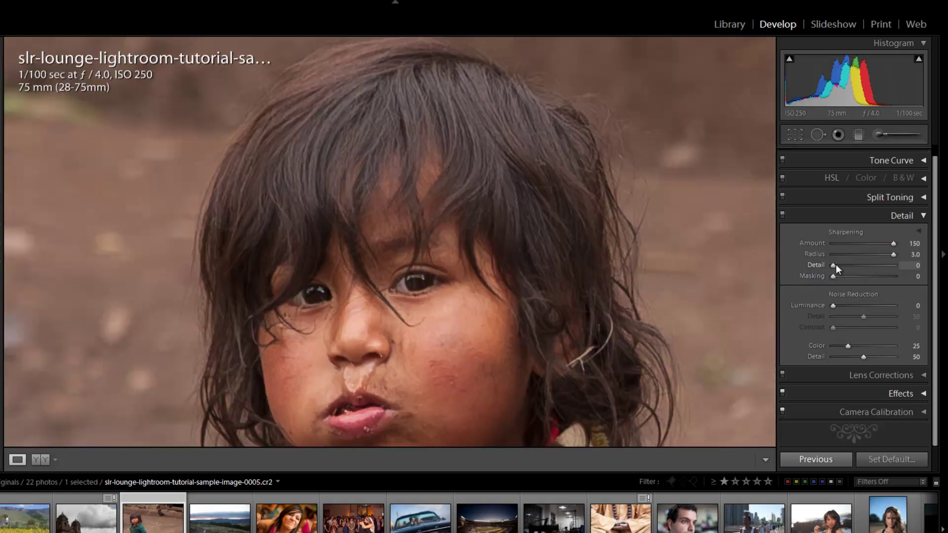
alt+click(837, 265)
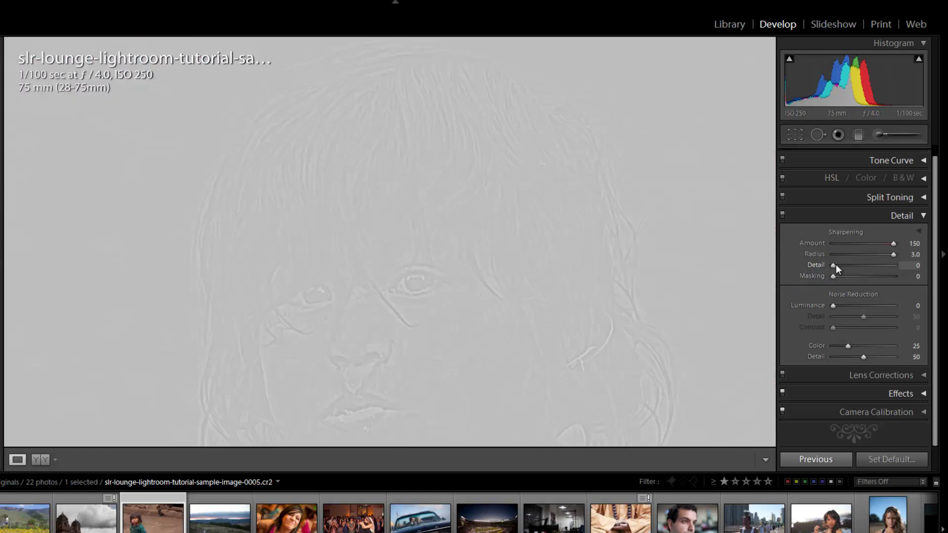
drag(836, 264, 860, 270)
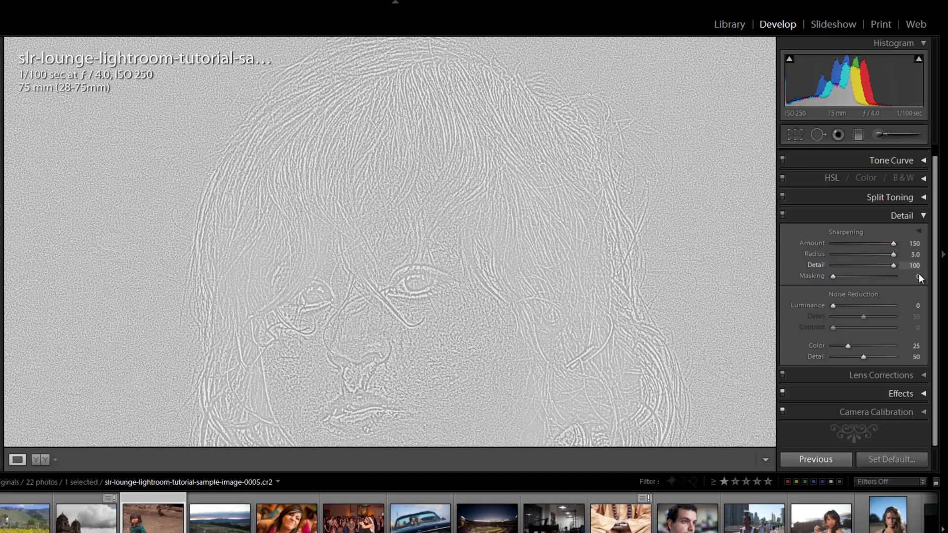
drag(920, 274, 897, 271)
double_click(895, 267)
drag(590, 274, 588, 253)
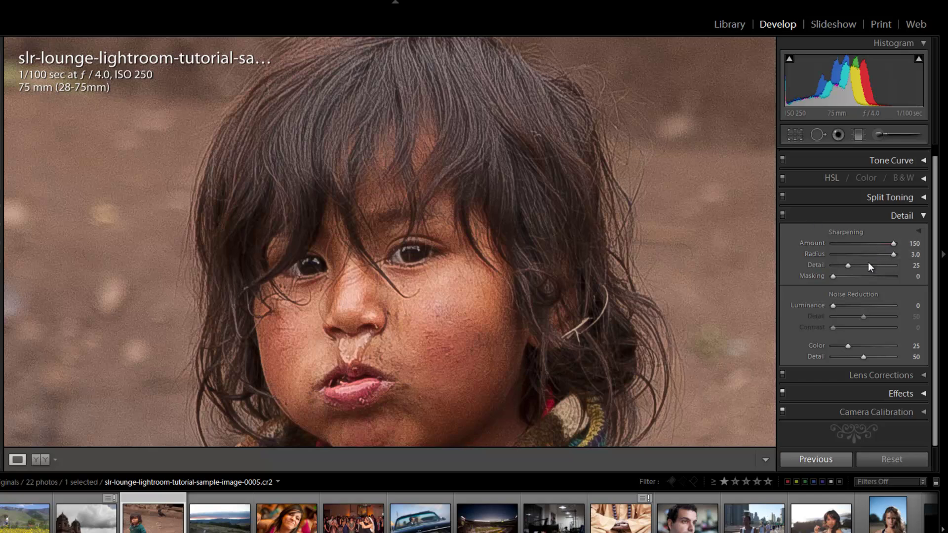
drag(487, 214, 491, 237)
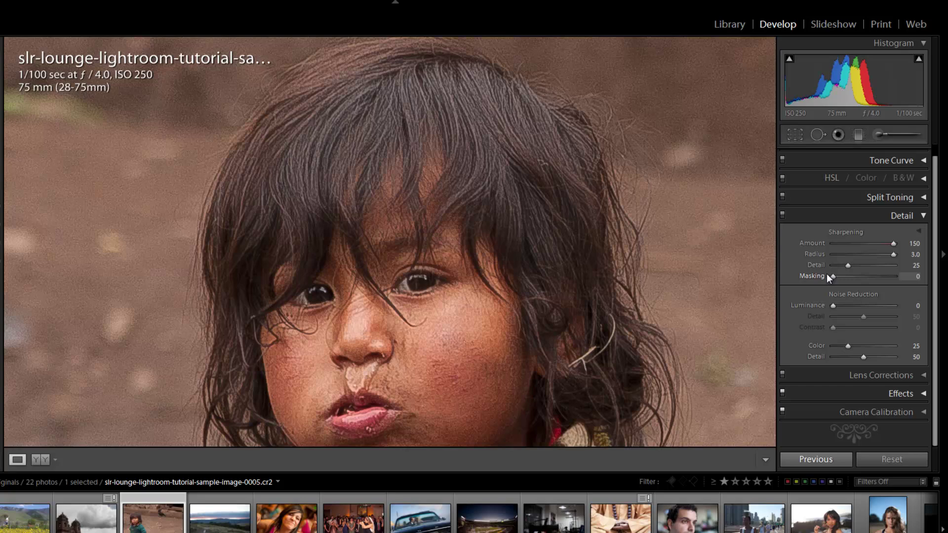
Alt-preview the Masking edge mask while sweeping Masking from 30 upward, checking the face
drag(828, 276, 758, 282)
key(alt)
drag(835, 276, 835, 277)
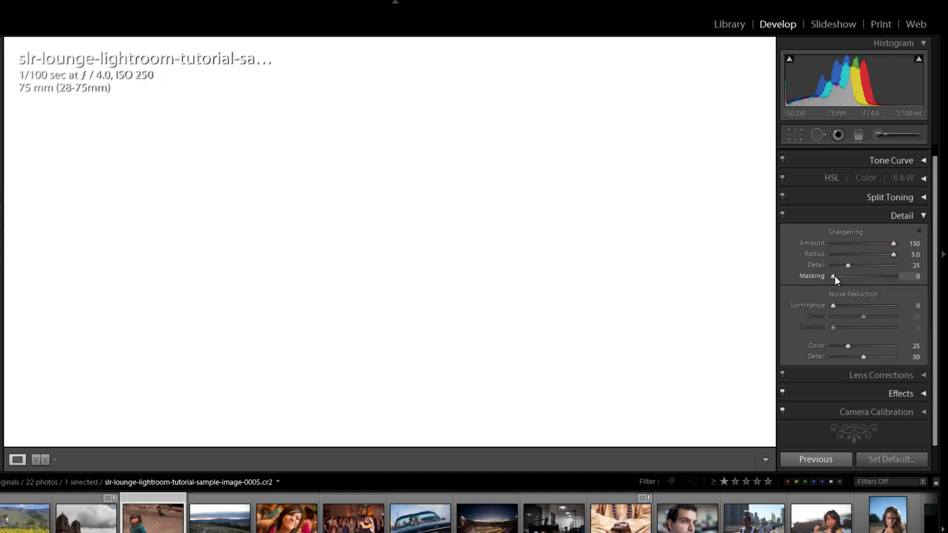
drag(835, 275, 852, 276)
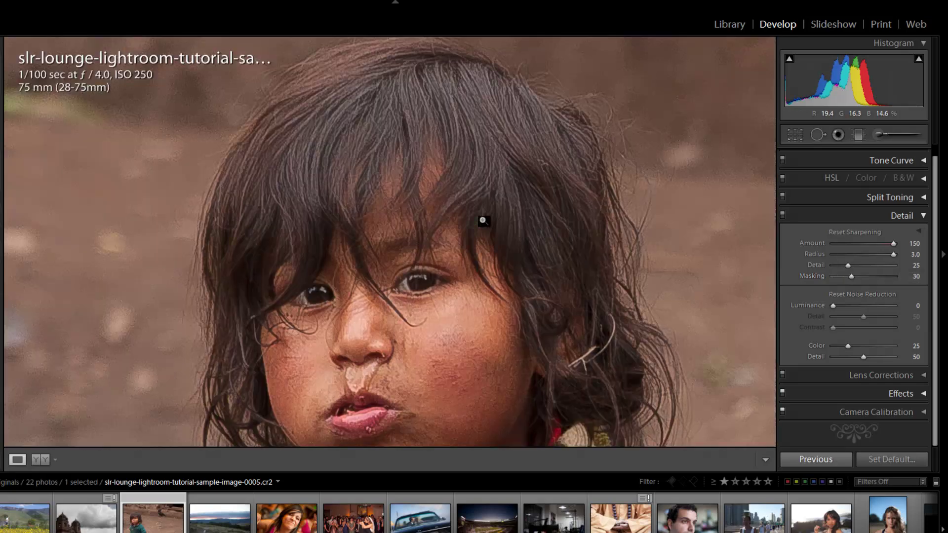
click(482, 218)
drag(852, 276, 895, 277)
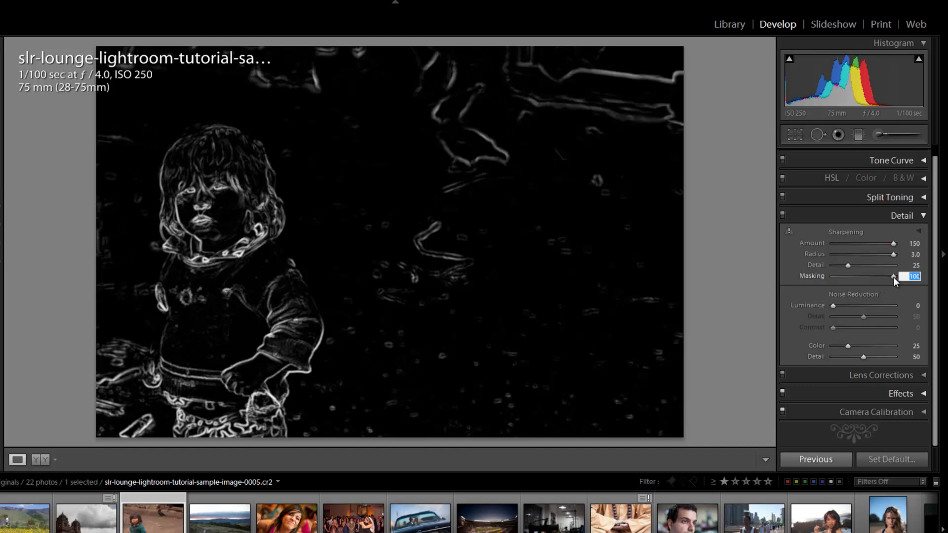
click(895, 278)
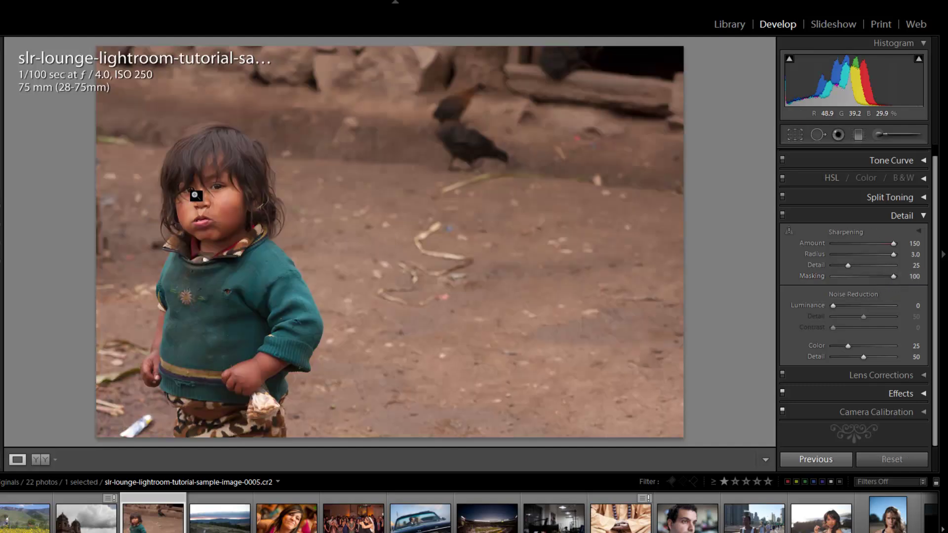
click(202, 198)
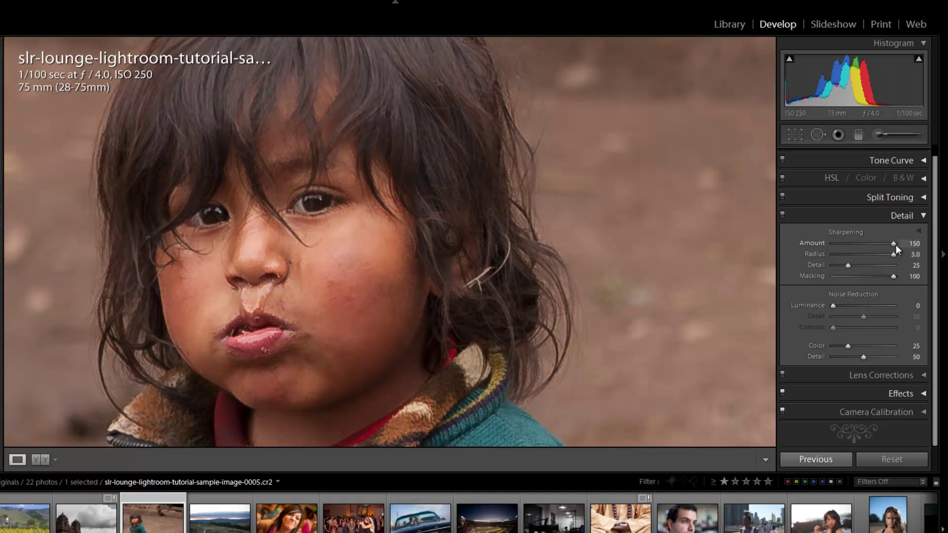
drag(263, 244, 307, 318)
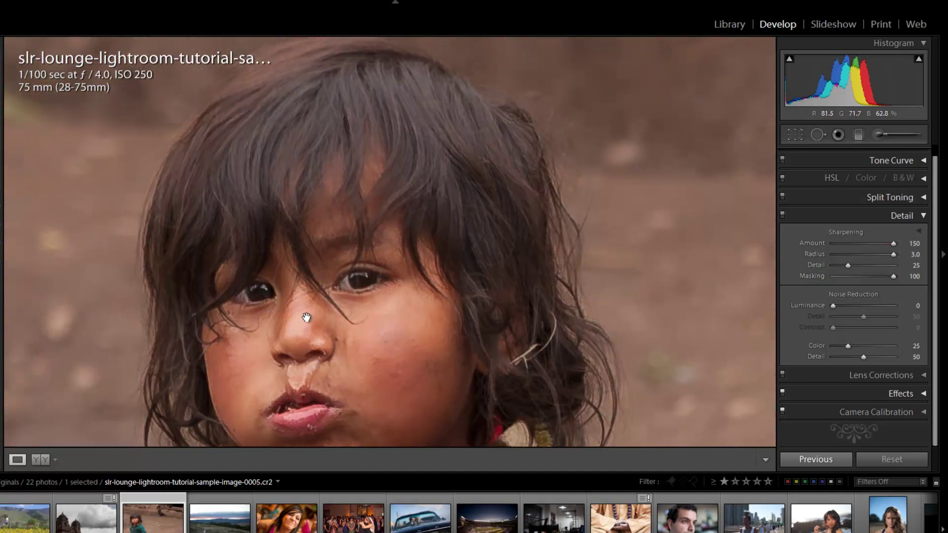
Reset sharpening Masking to 0, Radius to 1.0 and Amount to 25
double_click(892, 277)
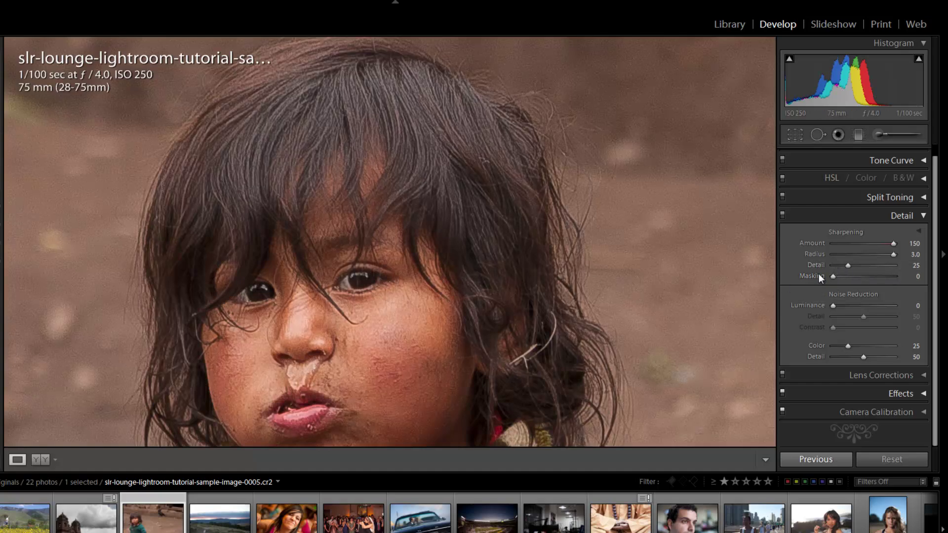
double_click(892, 256)
double_click(891, 243)
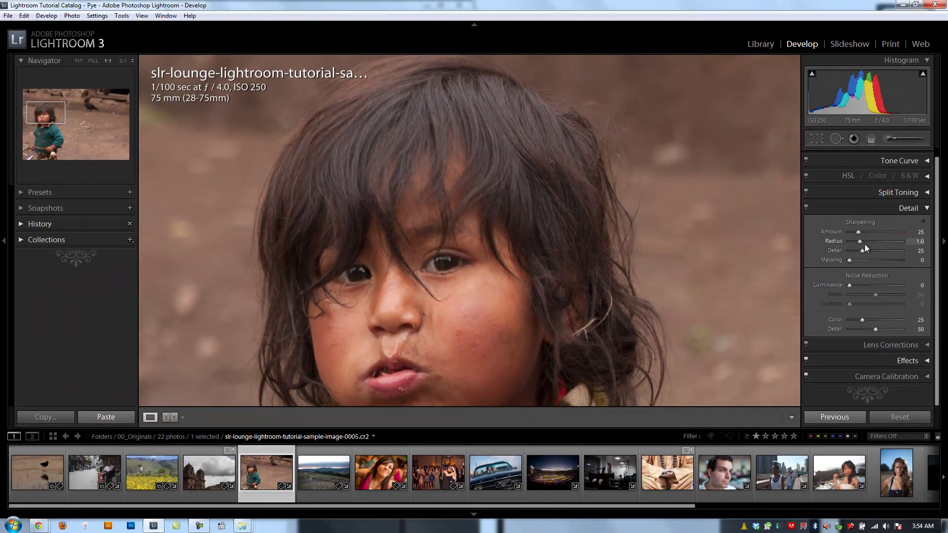
Open the ISO 5000 night-city kiss photo and magnify its dark background to 3:1
click(660, 233)
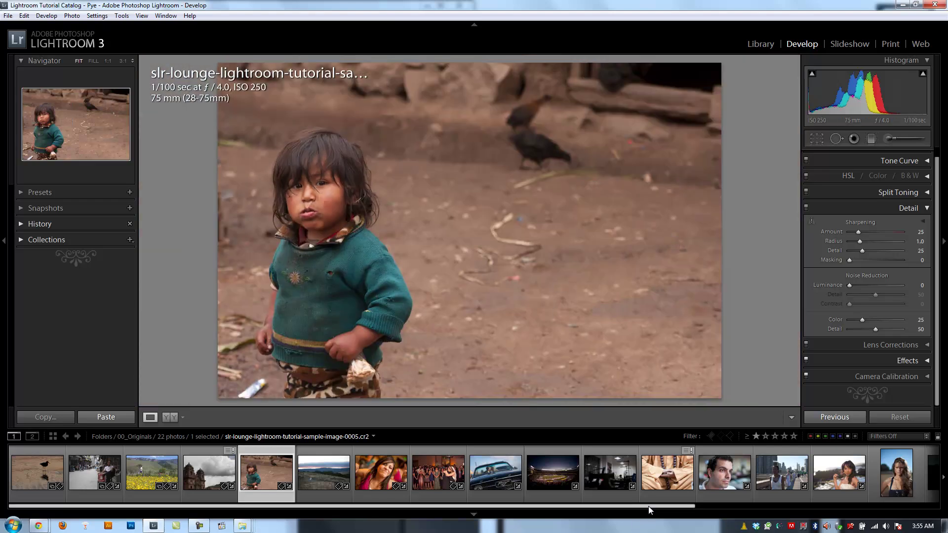
drag(650, 510, 935, 525)
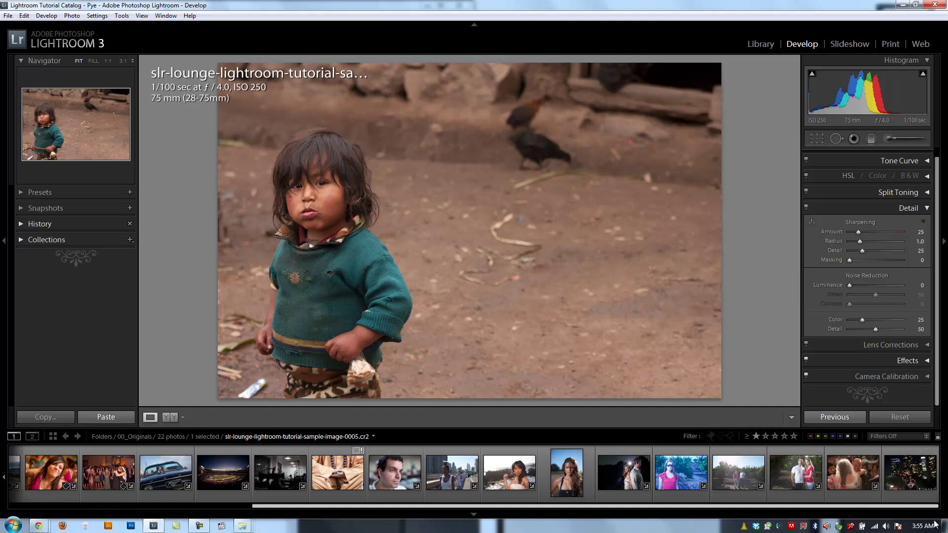
click(902, 464)
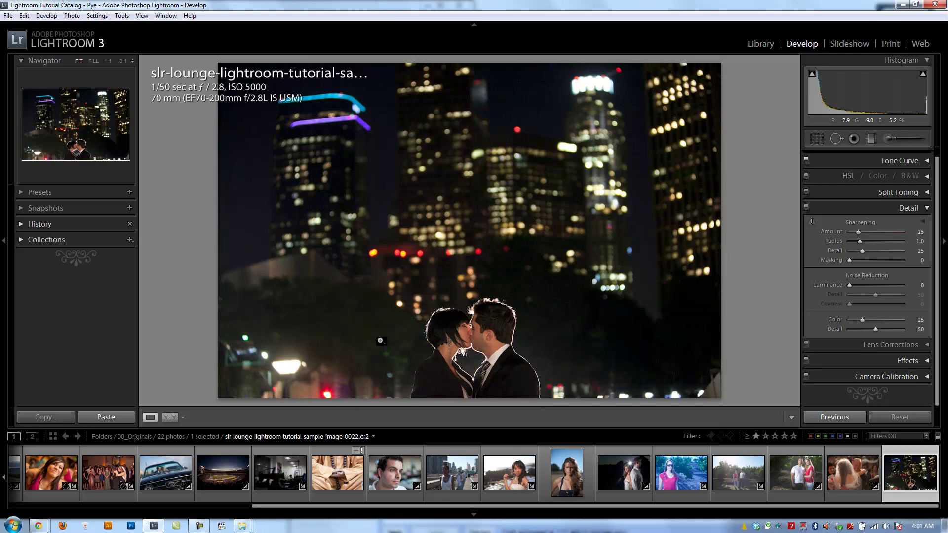
click(357, 339)
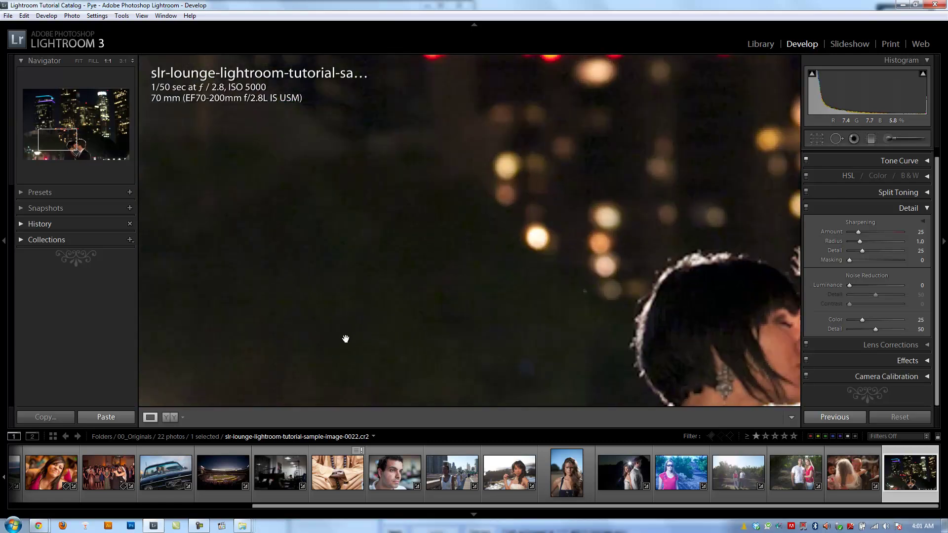
drag(344, 339, 471, 207)
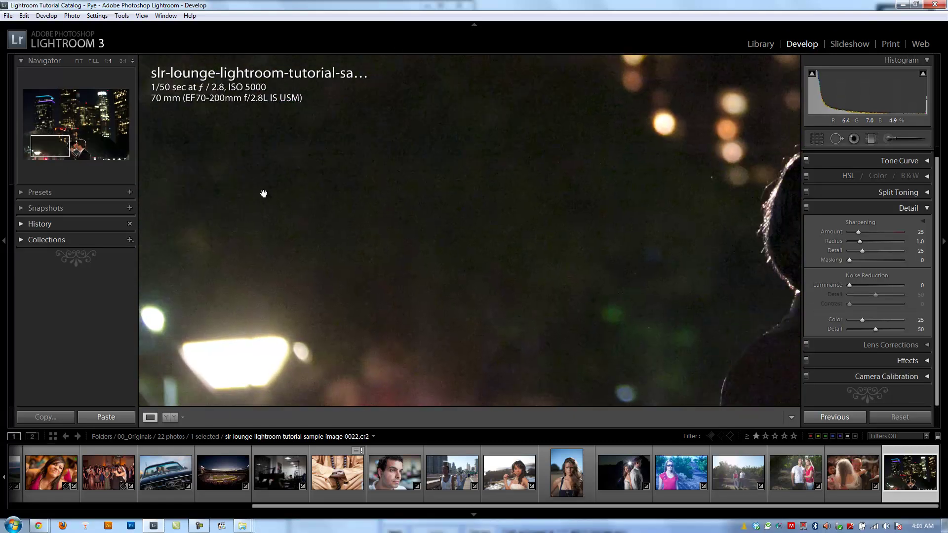
click(123, 60)
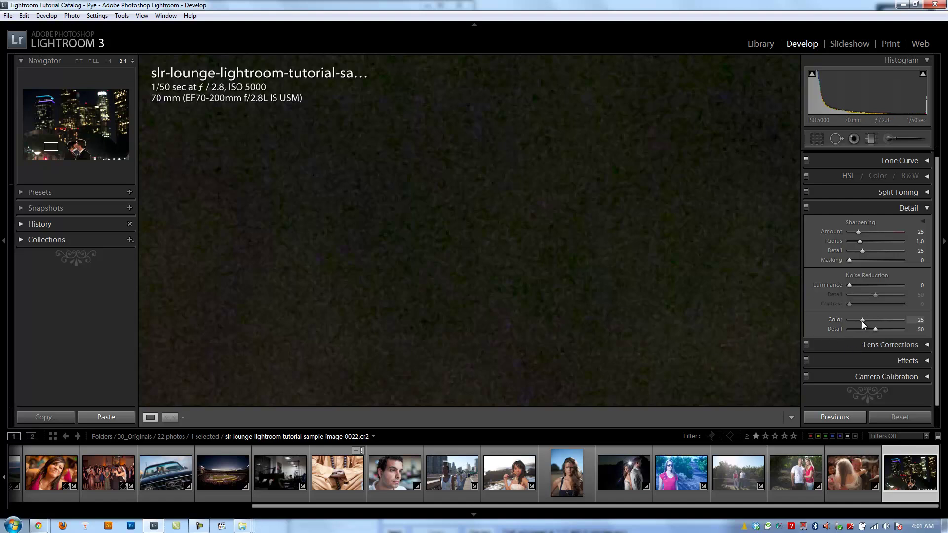
Set Color noise reduction to 0 and Luminance to 100 with Detail and Contrast at 0
drag(862, 321, 826, 323)
drag(846, 288, 850, 288)
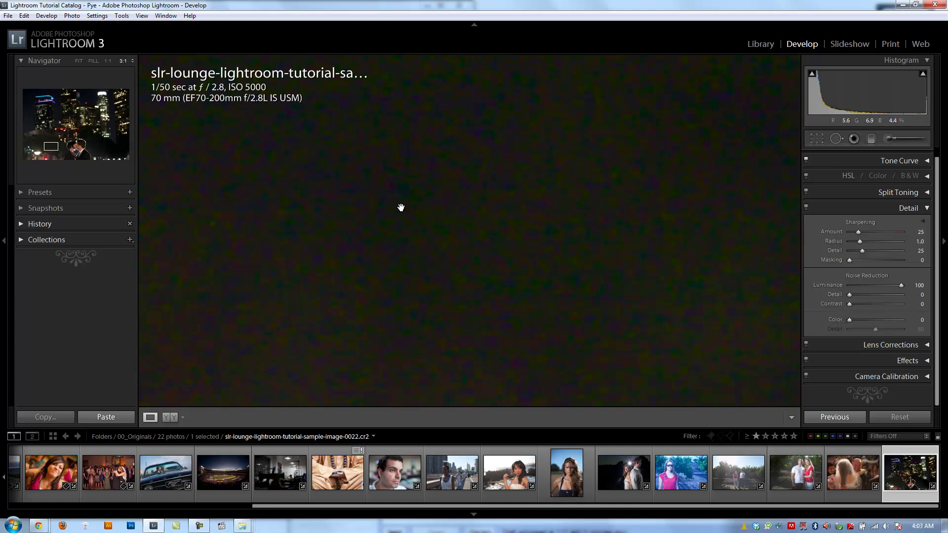
Raise Color noise reduction to 100 (Color Detail 50) while viewing the dark background at 3:1
click(452, 234)
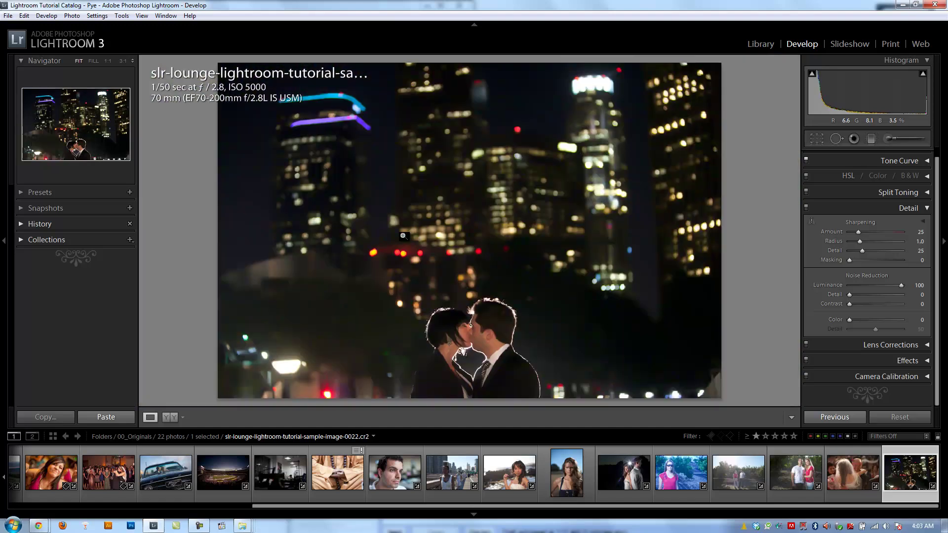
click(396, 281)
drag(481, 273, 480, 290)
drag(593, 356, 591, 390)
drag(533, 315, 503, 263)
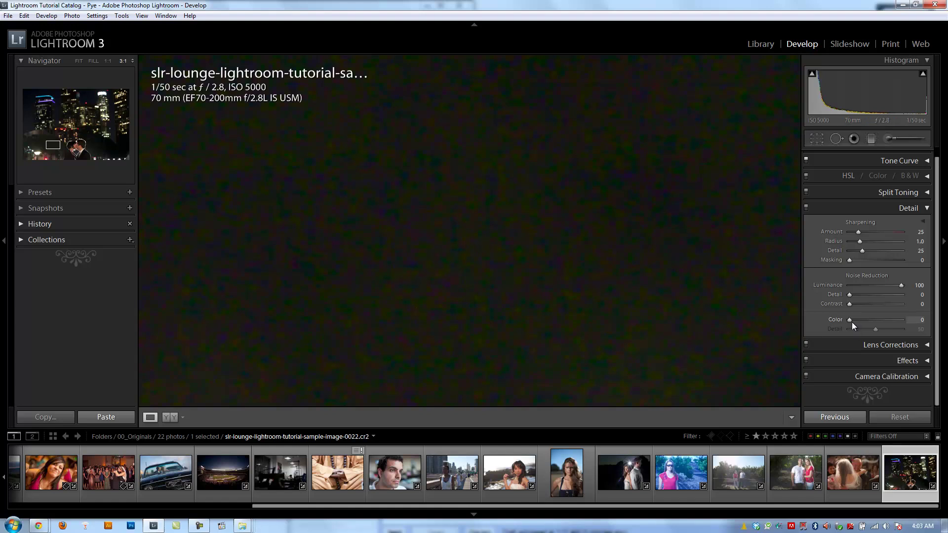
drag(852, 322, 900, 330)
Inspect the bokeh lights and the couple's backlit hair, ending at 3:1 on the couple
click(486, 242)
click(371, 307)
drag(370, 306, 574, 212)
drag(716, 291, 486, 186)
drag(716, 226, 504, 267)
click(503, 269)
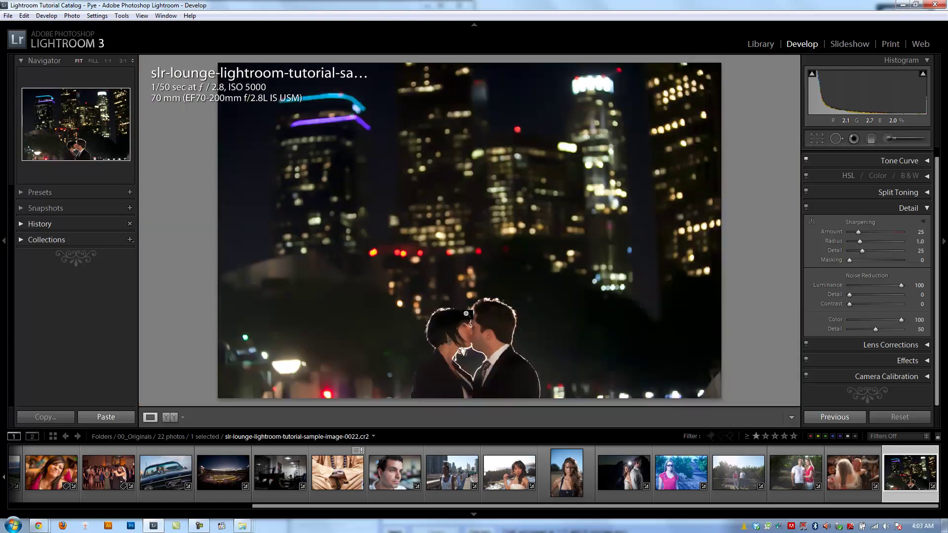
click(474, 346)
drag(447, 174, 469, 220)
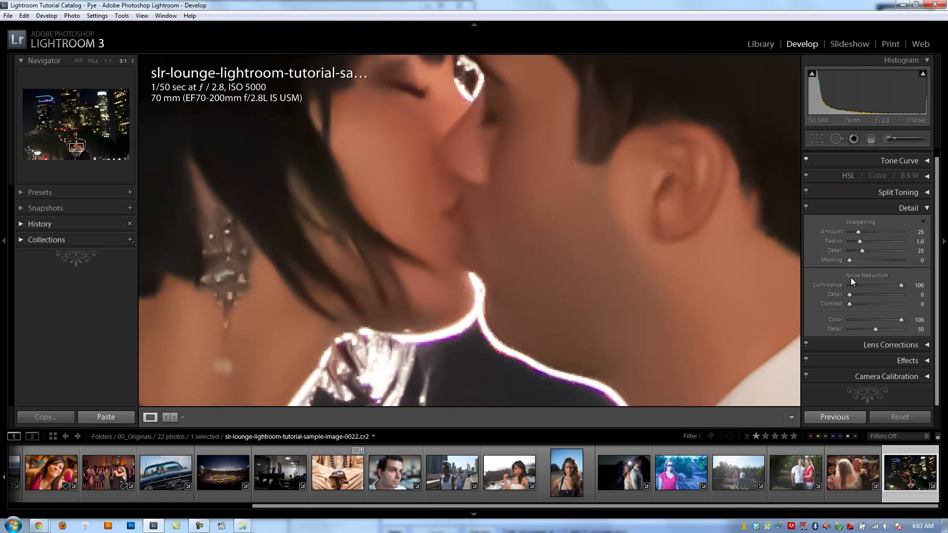
drag(901, 286, 836, 290)
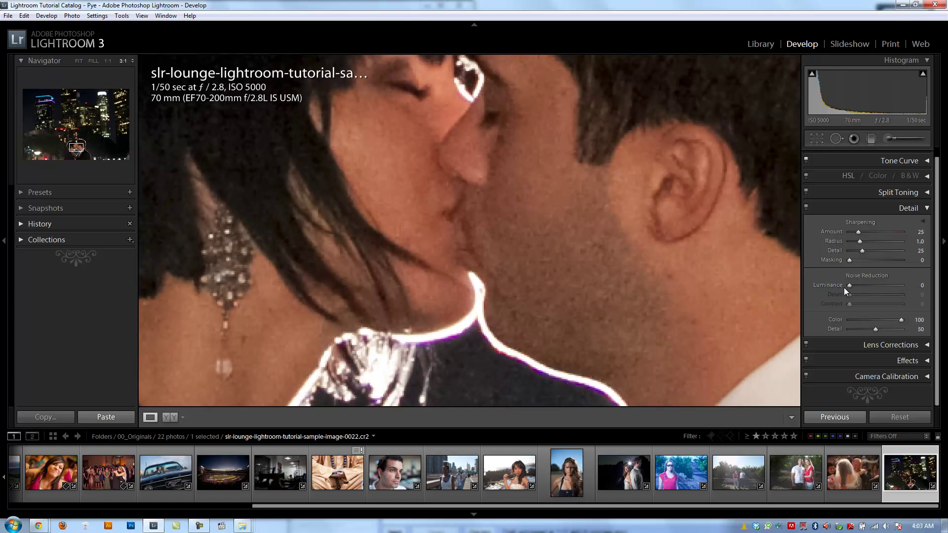
drag(893, 321, 793, 324)
drag(850, 320, 908, 320)
drag(850, 285, 908, 290)
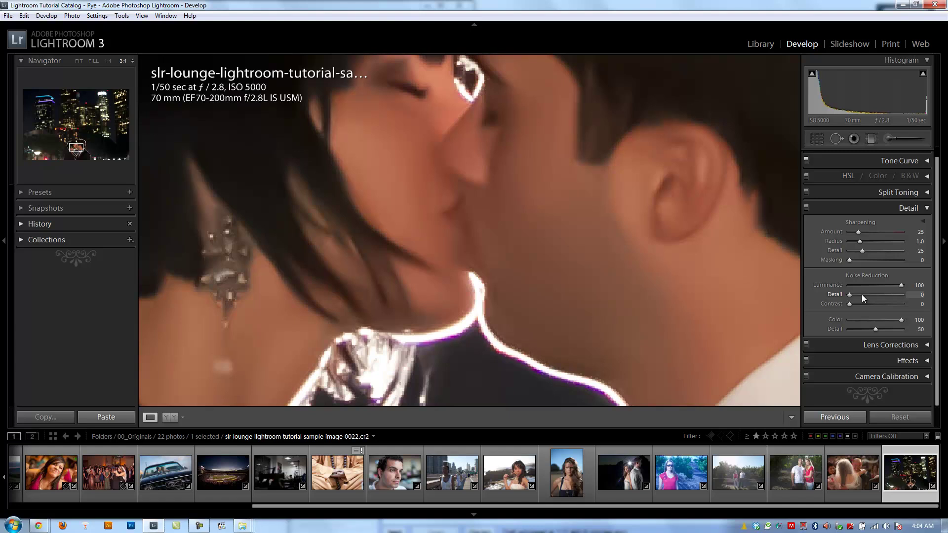
Raise Luminance noise reduction Detail to 92, then inspect the faces, shoulders and pendant at 3:1
drag(493, 176, 500, 223)
drag(851, 298, 862, 299)
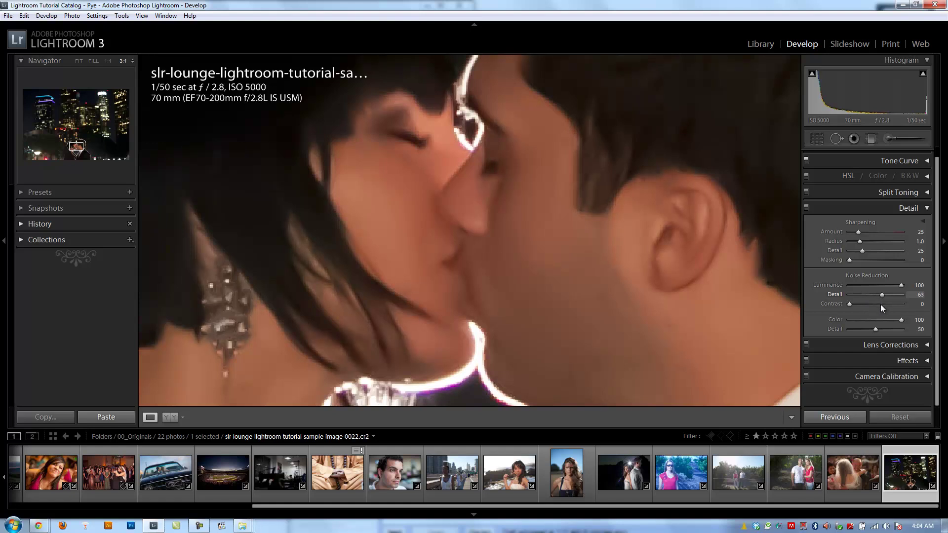
drag(629, 220, 625, 200)
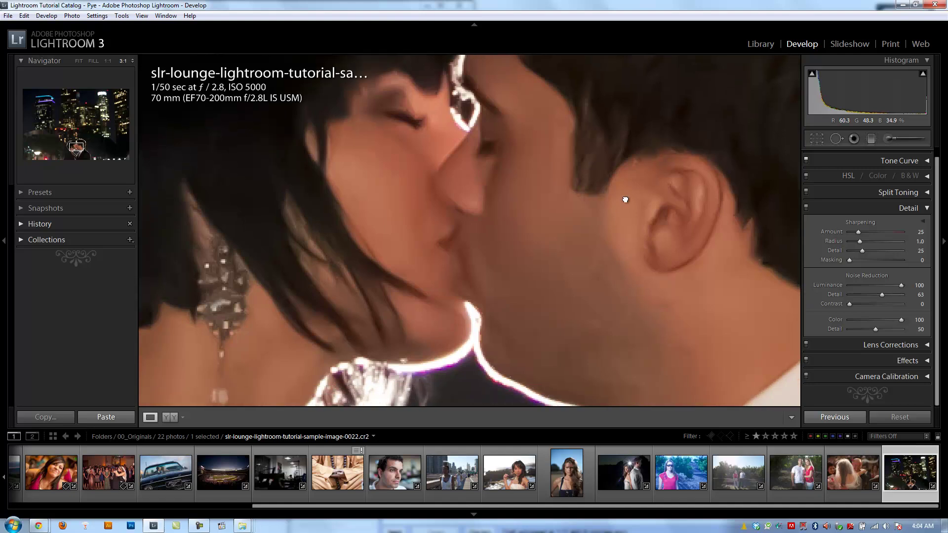
drag(711, 190, 589, 215)
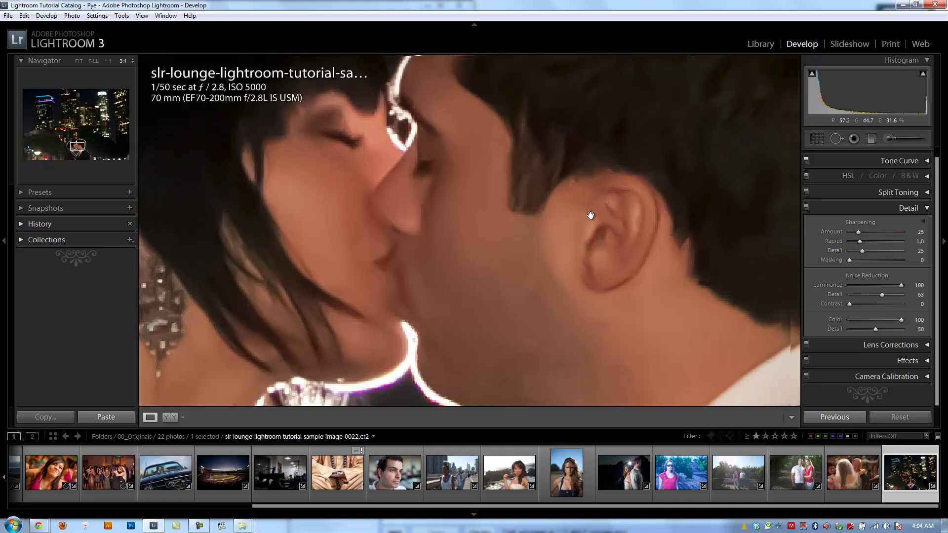
drag(567, 180, 545, 247)
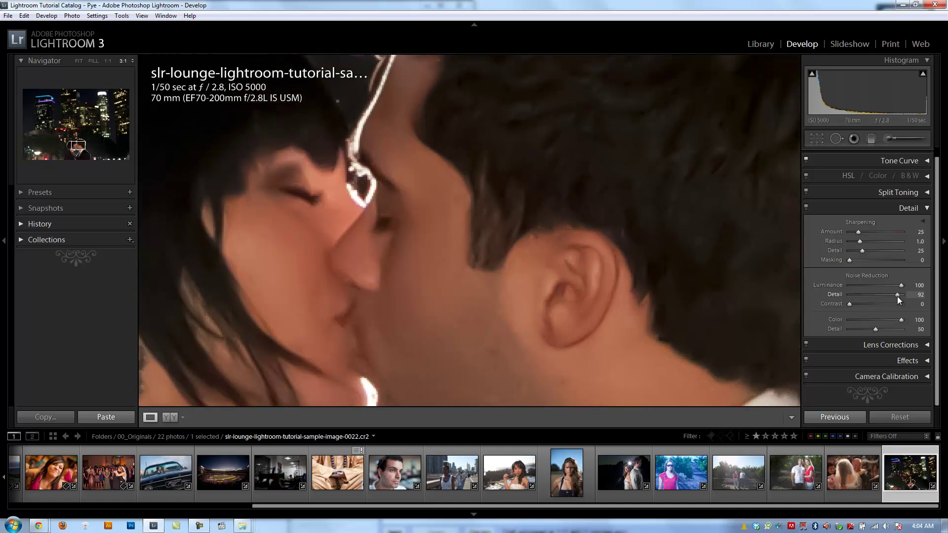
drag(730, 292, 510, 214)
drag(518, 353, 524, 221)
drag(521, 292, 606, 203)
drag(539, 296, 497, 198)
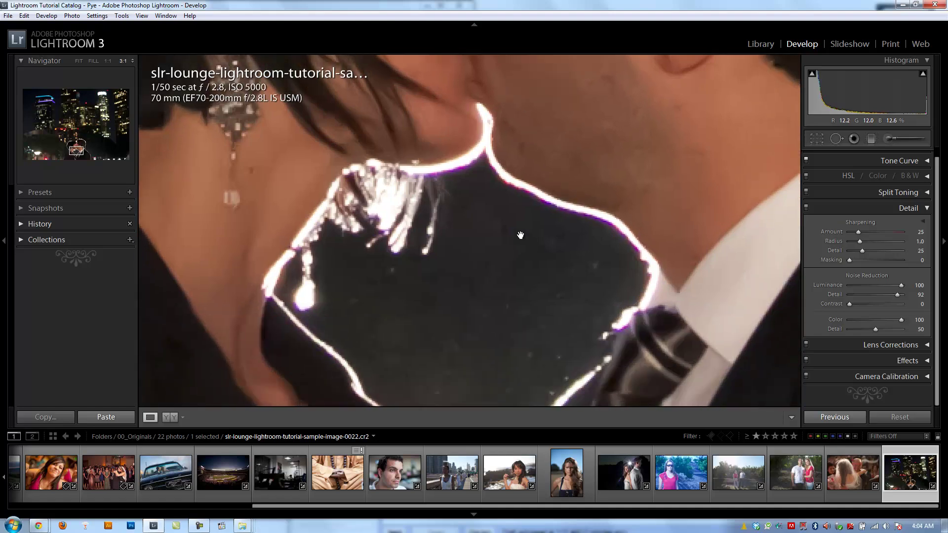
drag(527, 229, 548, 215)
Undo the last luminance Detail change and reset luminance noise Contrast to 0
key(ctrl+z)
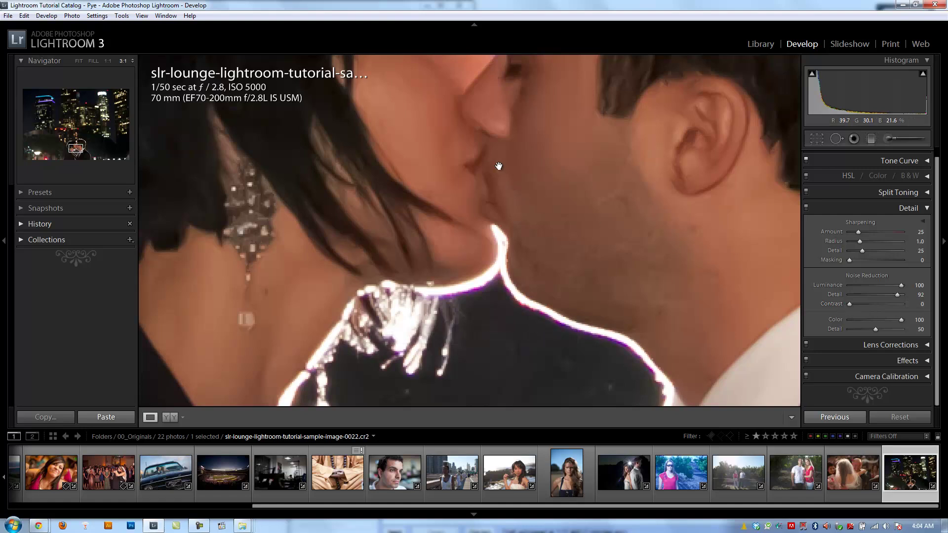
drag(504, 166, 529, 220)
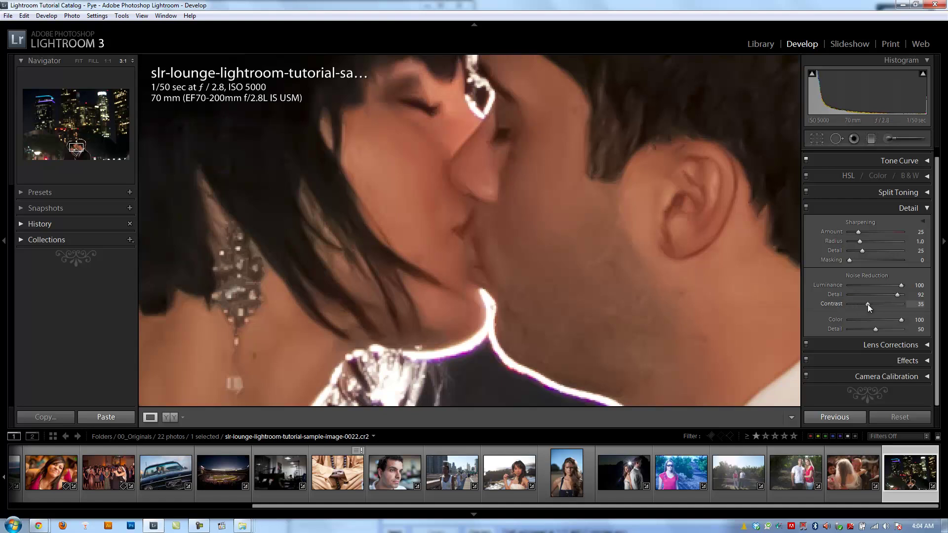
double_click(899, 307)
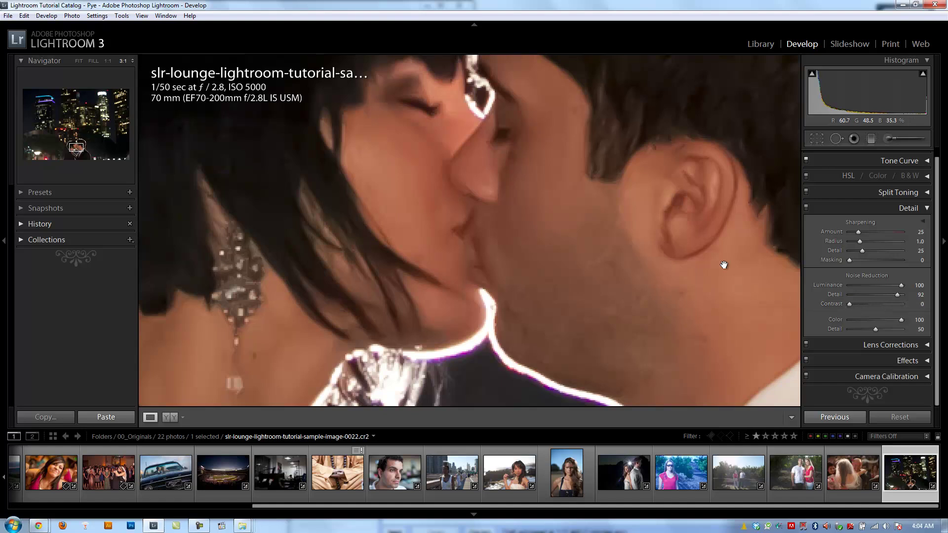
Raise color noise reduction Detail to 66 while checking the man's cheek up close
drag(624, 277, 600, 169)
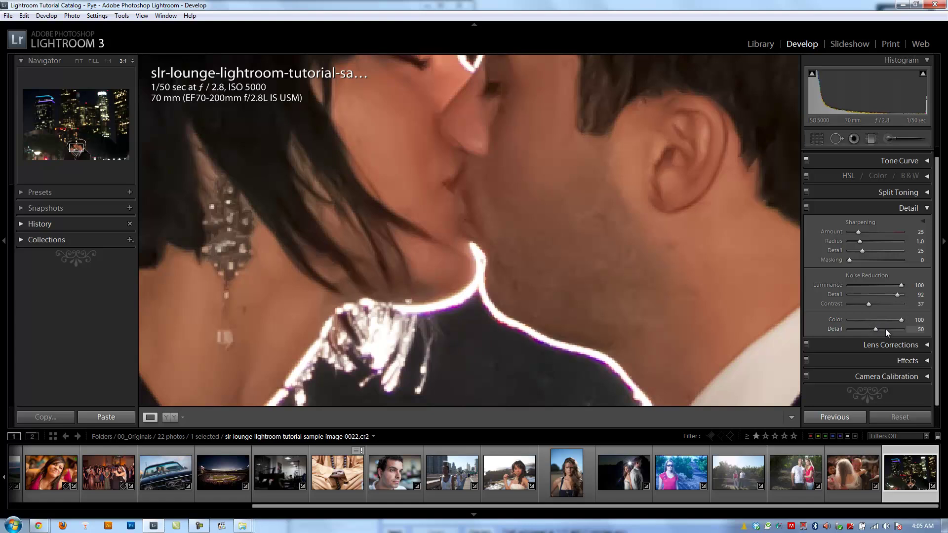
mouse_move(885, 329)
mouse_down()
mouse_move(912, 332)
mouse_move(883, 329)
mouse_up()
drag(507, 147, 484, 225)
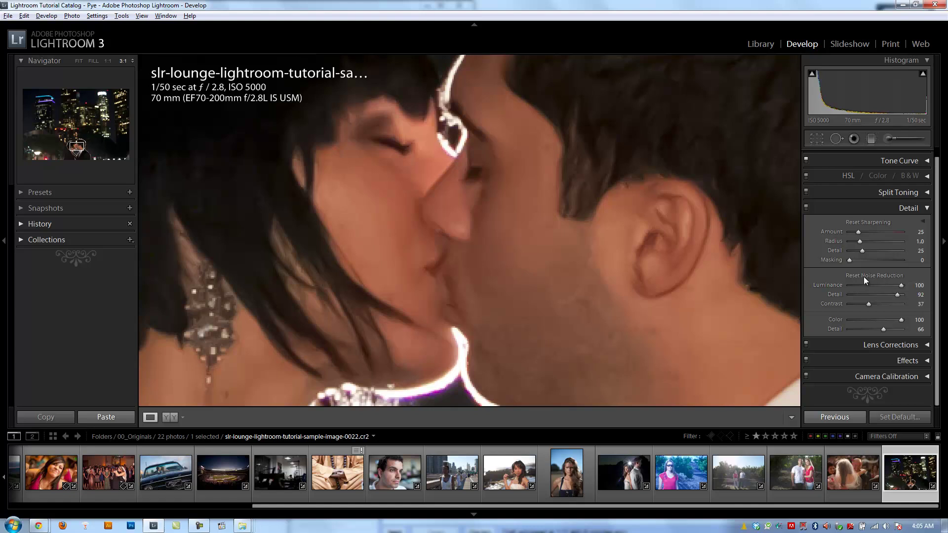
Reset noise reduction, then set Luminance 59, luminance Detail 31 and Color 66
alt+click(864, 277)
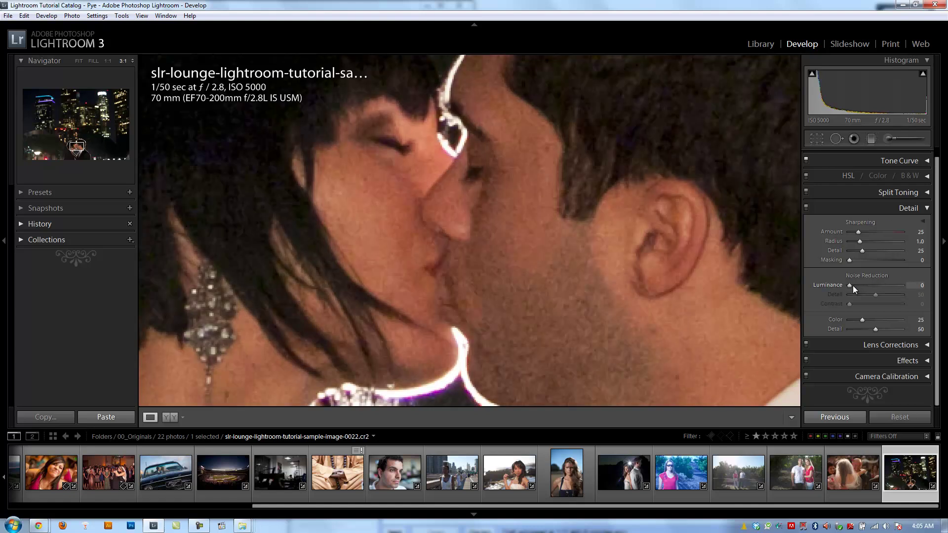
drag(850, 286, 866, 289)
drag(877, 292, 871, 293)
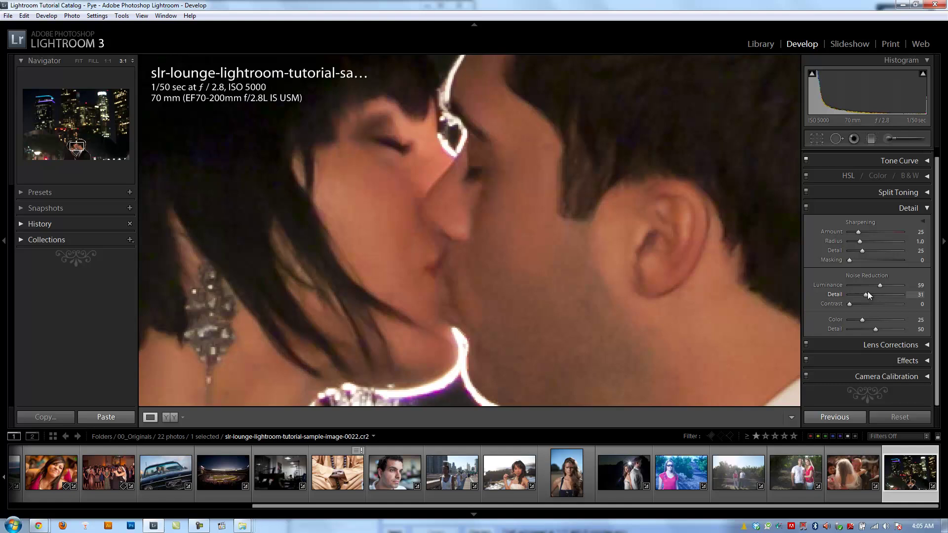
drag(862, 320, 878, 322)
drag(479, 296, 588, 236)
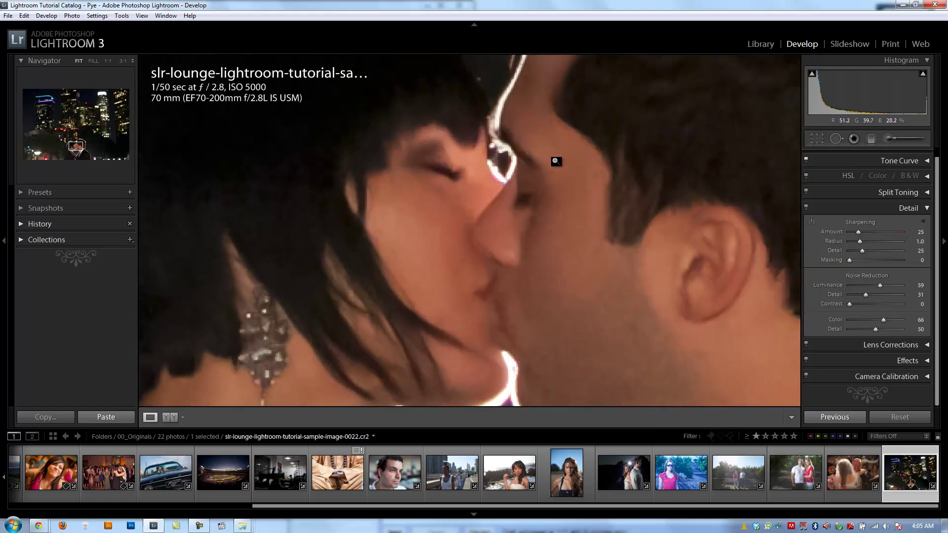
Raise sharpening Amount to 45 and Radius to 1.5, inspecting the couple's faces at 3:1
click(554, 158)
click(468, 351)
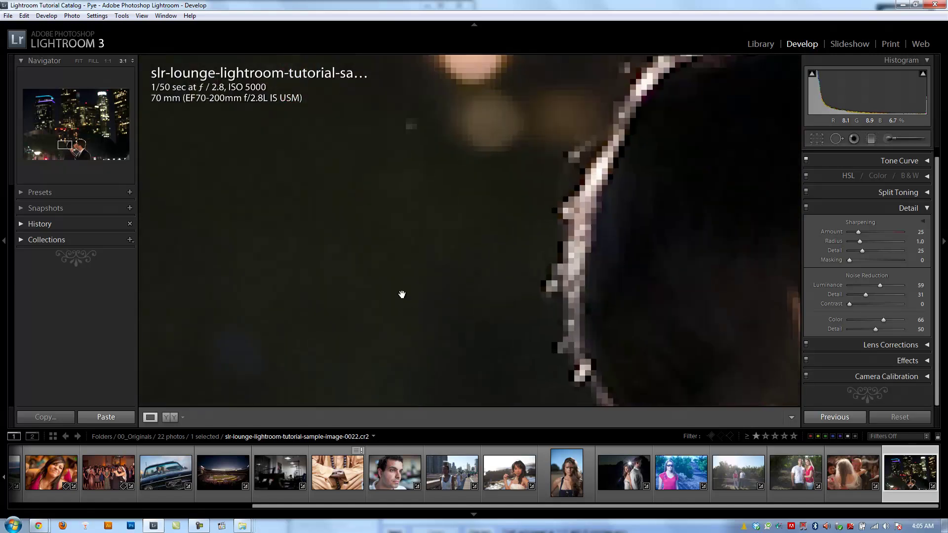
drag(393, 290, 301, 291)
click(499, 229)
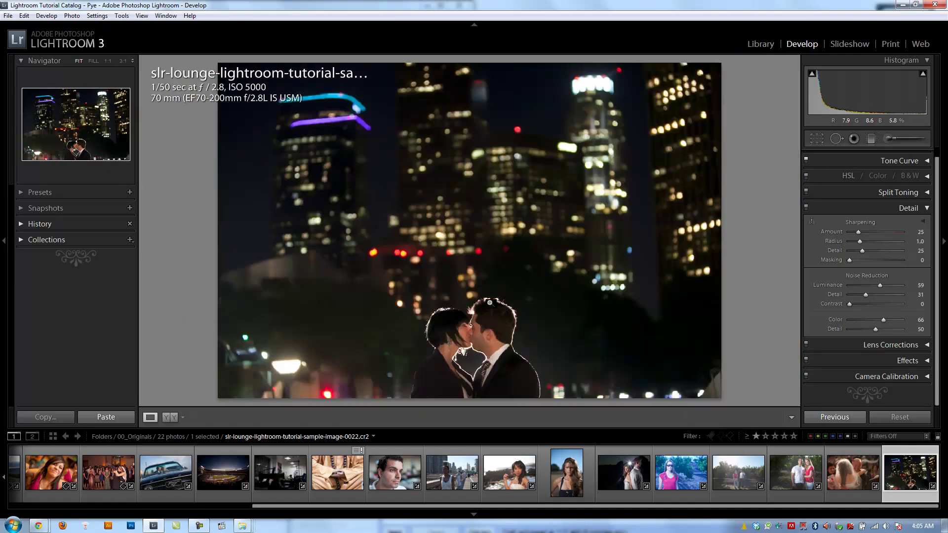
click(483, 328)
drag(877, 233, 885, 233)
drag(516, 276, 625, 216)
click(869, 241)
Set sharpening Detail to 45 and Amount to 55
click(871, 251)
drag(865, 232, 869, 232)
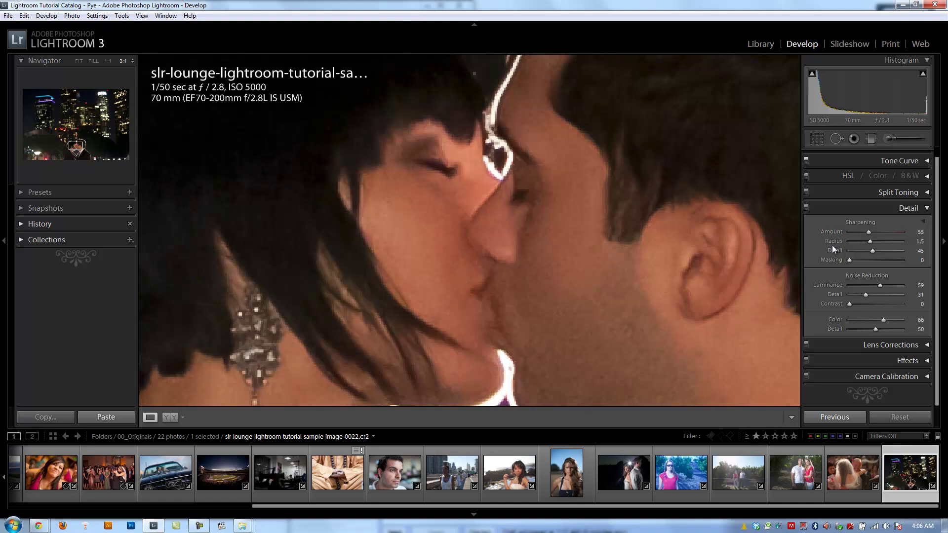
drag(631, 269, 593, 197)
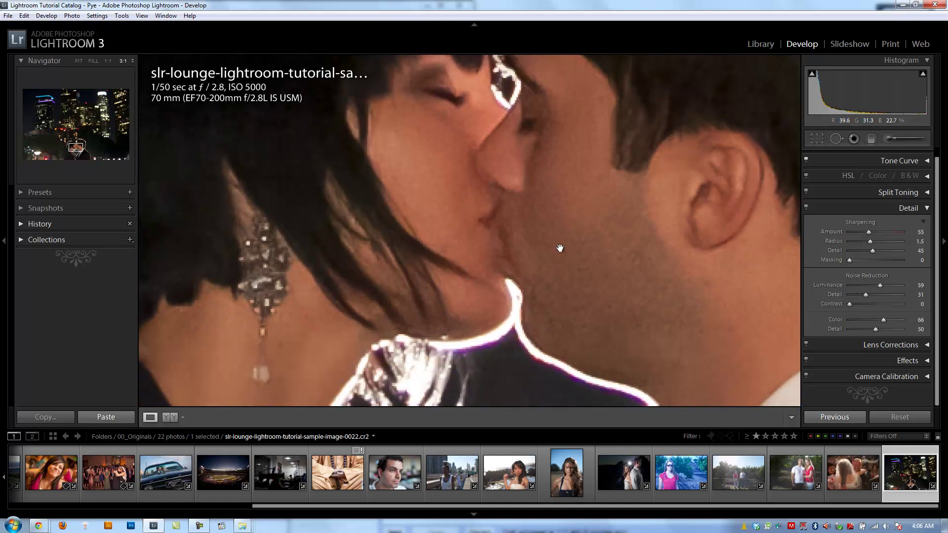
Raise luminance noise reduction to 74, check the faces at 3:1, and return to Fit
click(885, 286)
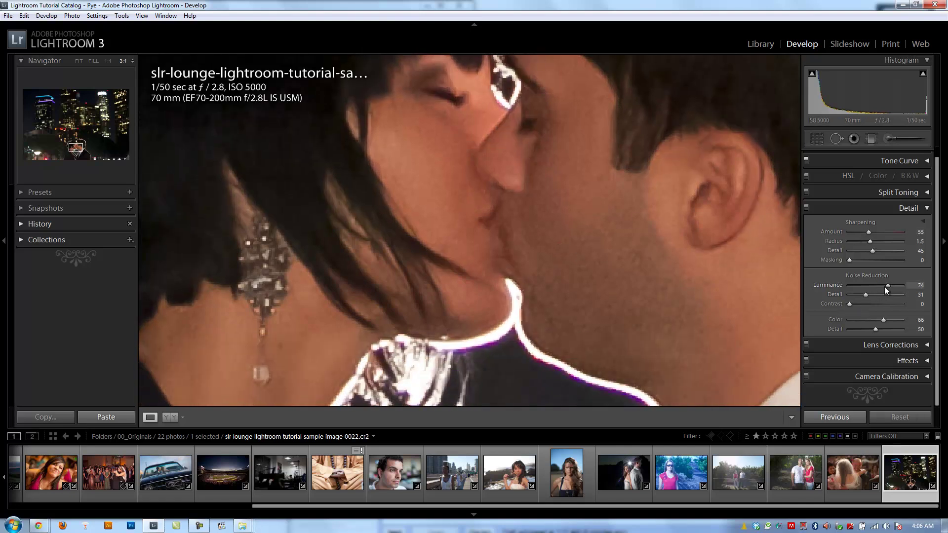
click(503, 225)
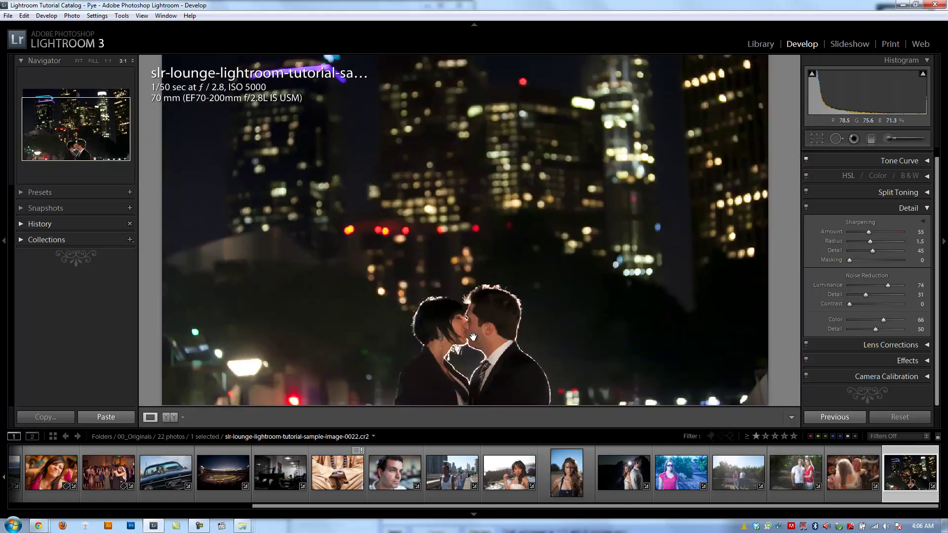
click(494, 366)
drag(445, 178, 626, 312)
drag(533, 192, 552, 188)
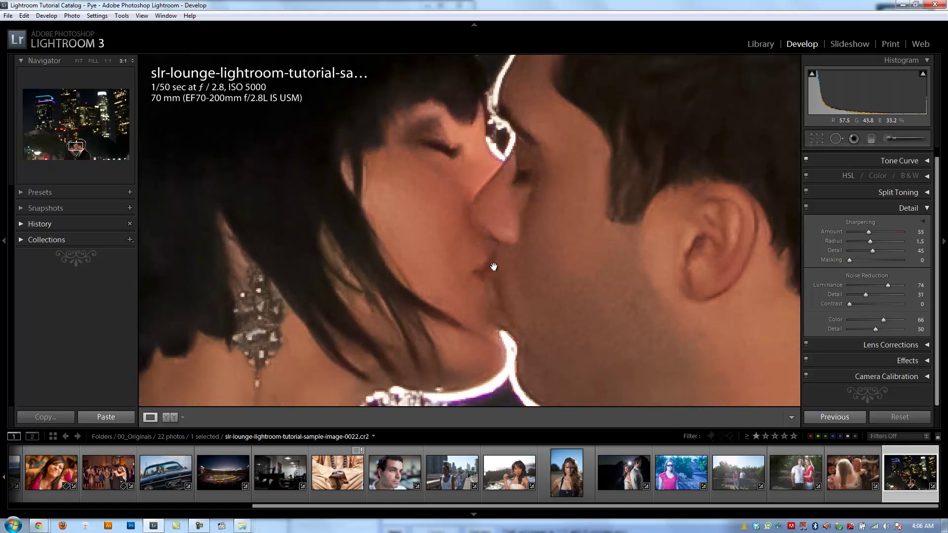
click(489, 250)
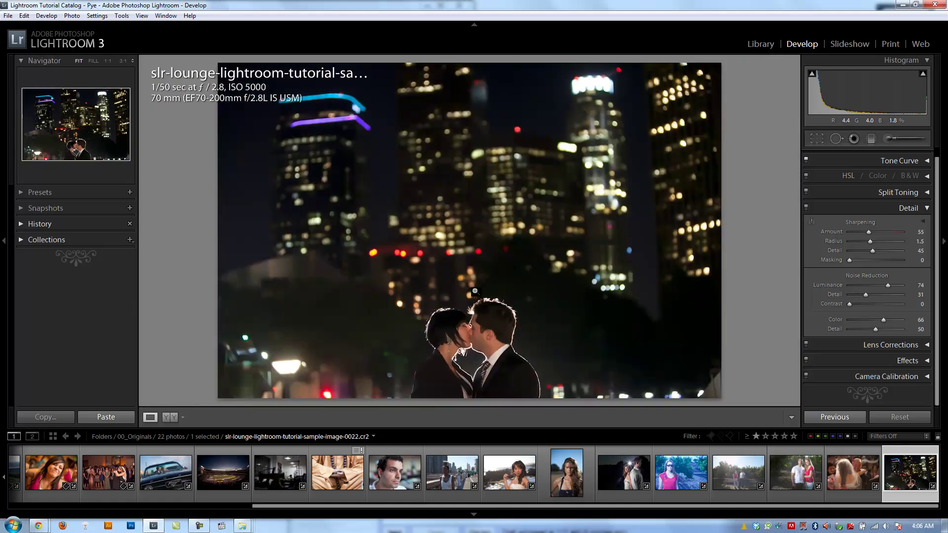